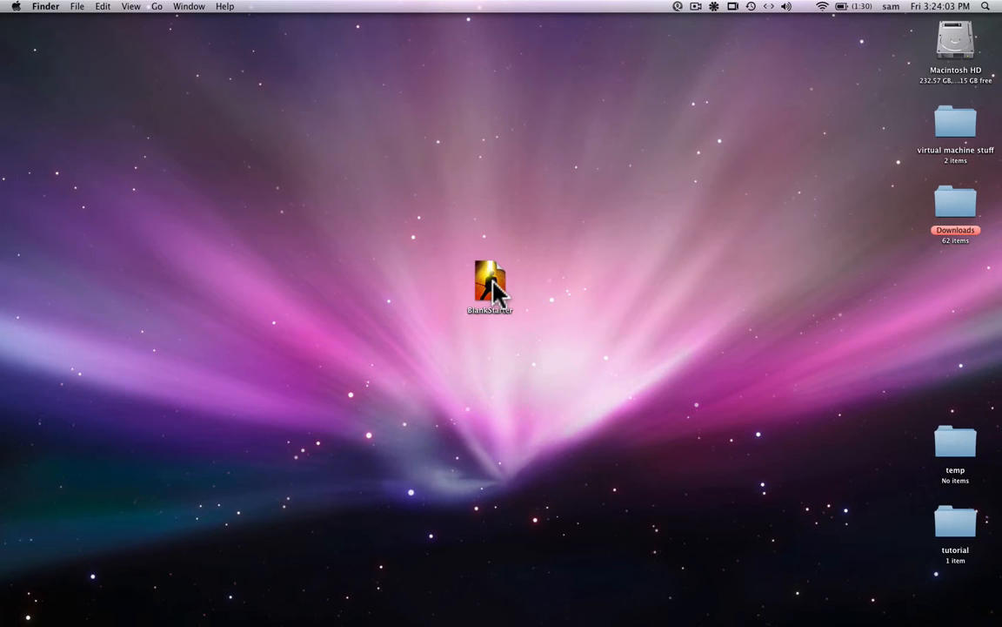
Open the BlankStarter concert from the desktop and save it as a template named BlankStarter, replacing the existing one.
left_click(491, 280)
double_click(493, 281)
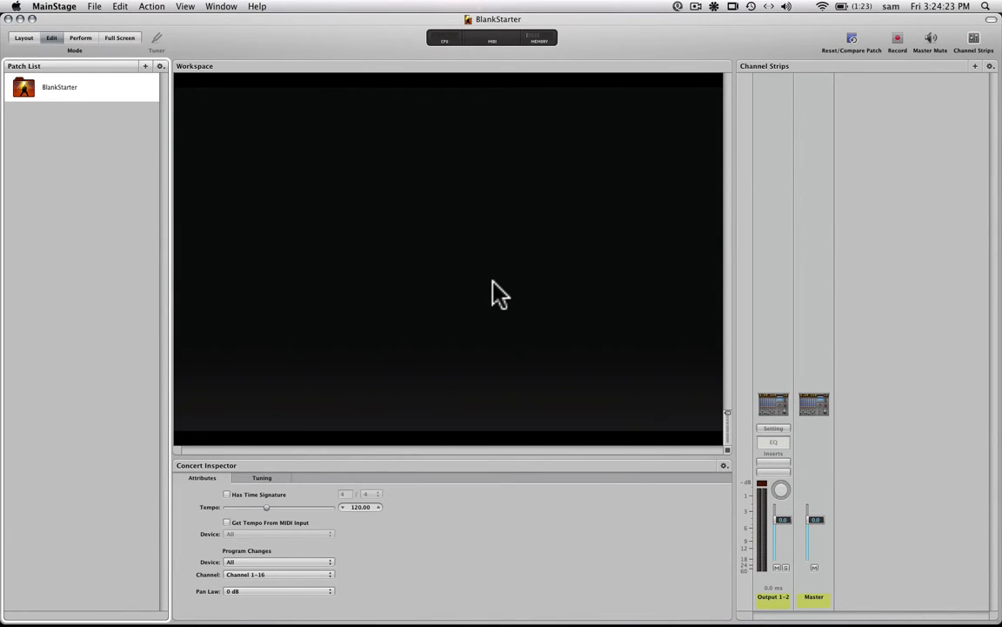
left_click(93, 7)
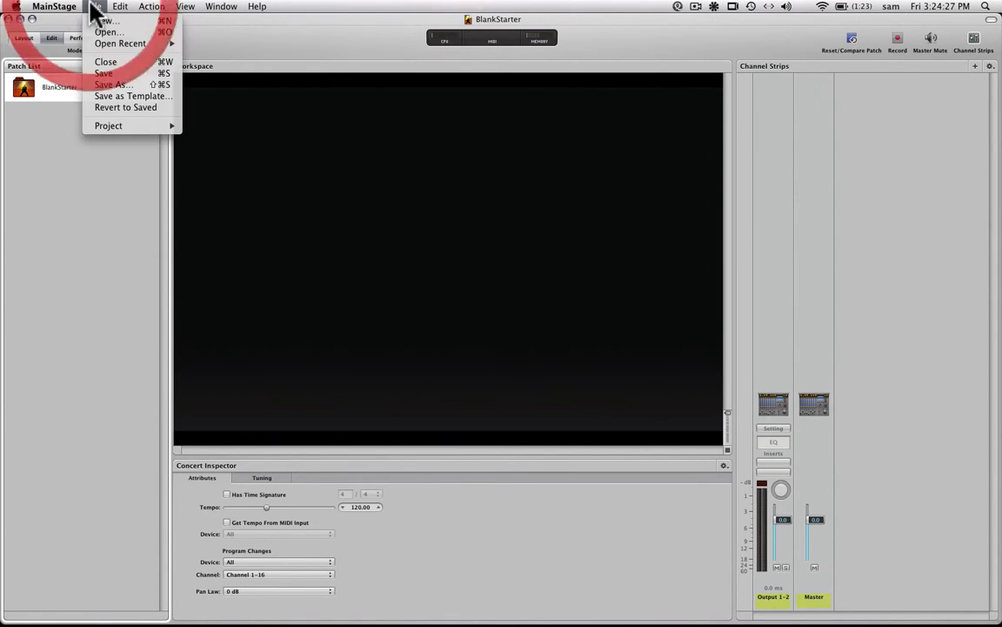
left_click(120, 96)
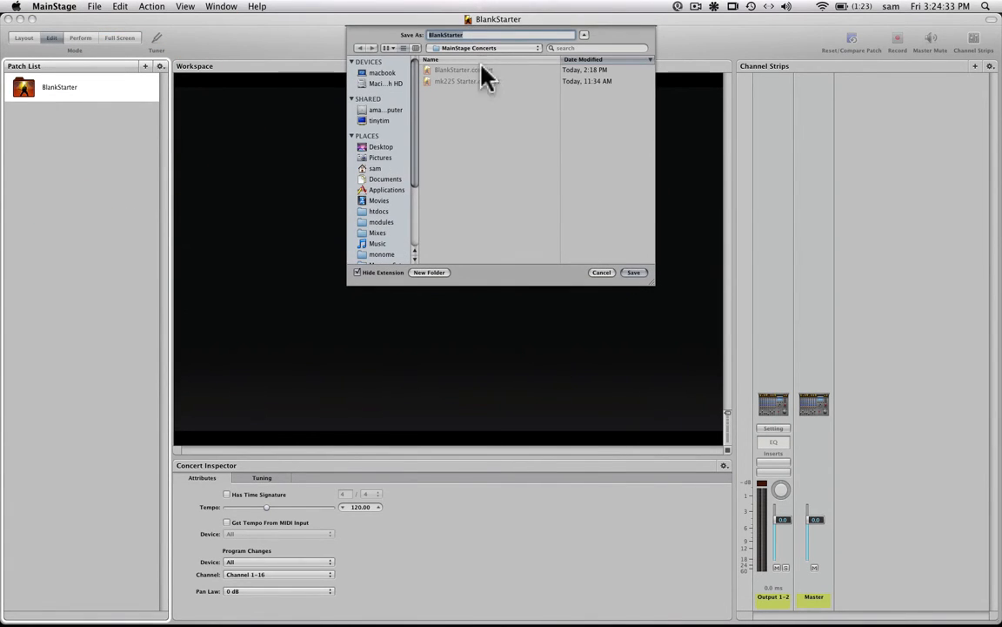
left_click(634, 272)
left_click(633, 274)
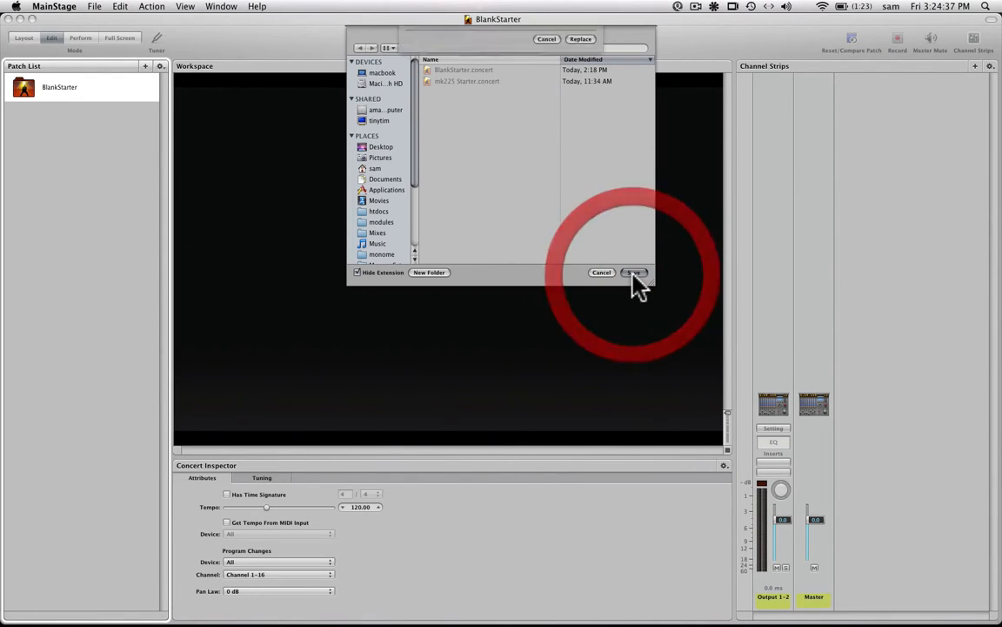
left_click(575, 93)
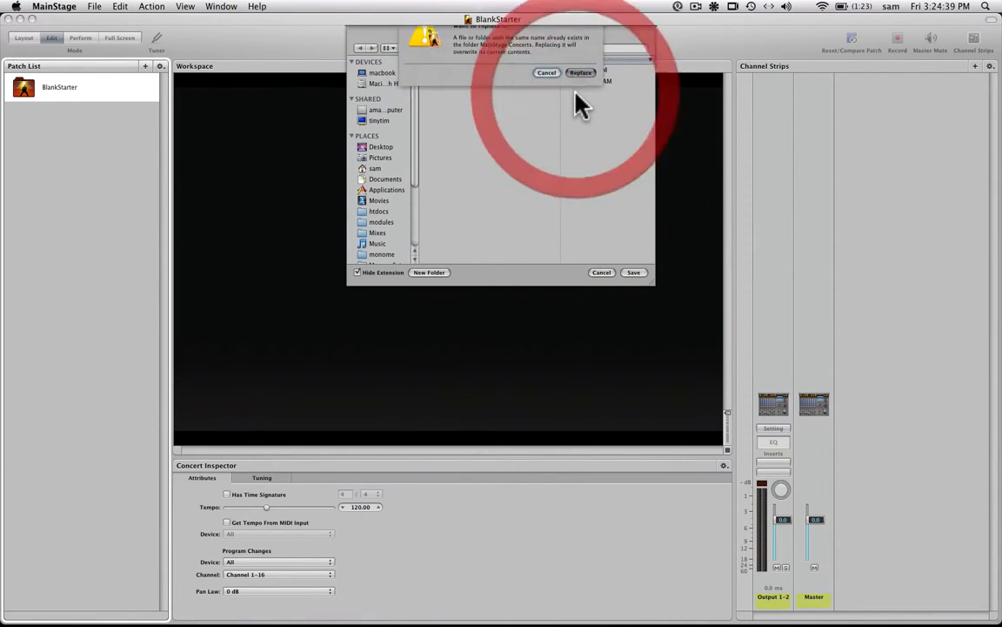
Close the BlankStarter concert and create a new concert from the BlankStarter template.
left_click(94, 7)
mouse_move(120, 7)
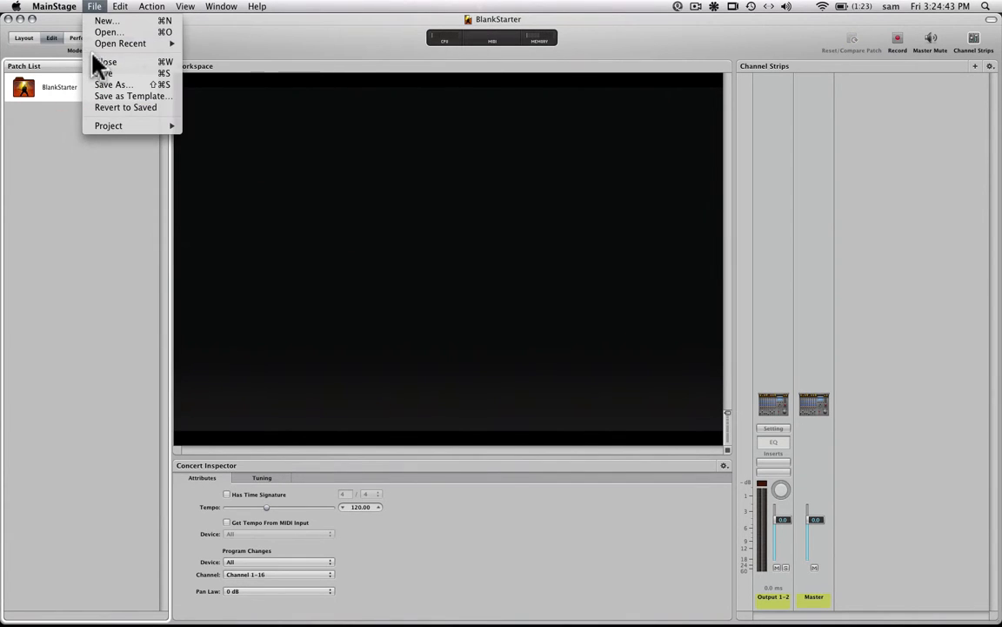
left_click(90, 58)
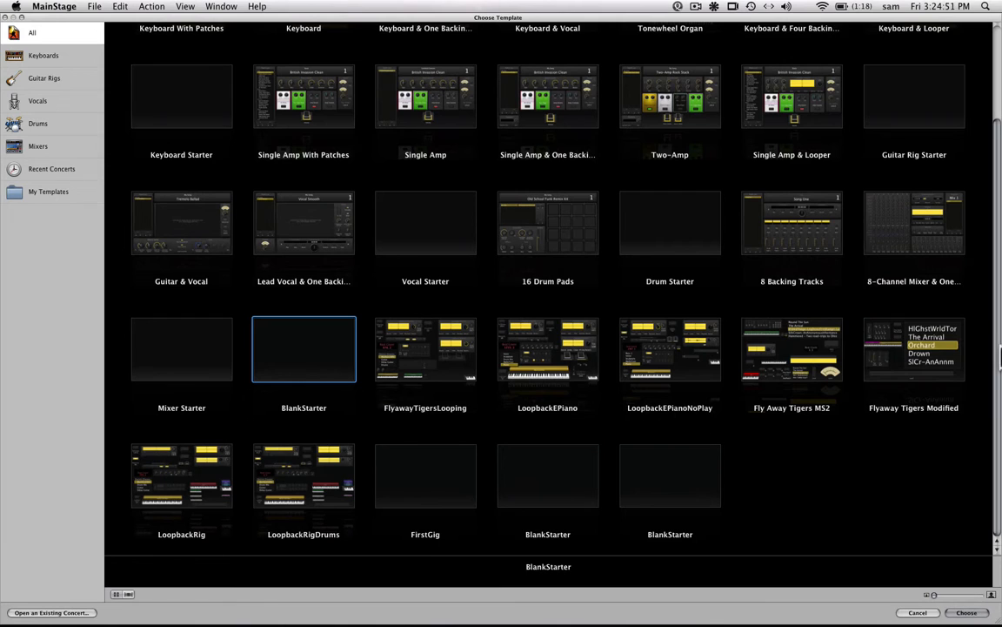
left_click_drag(995, 346, 997, 251)
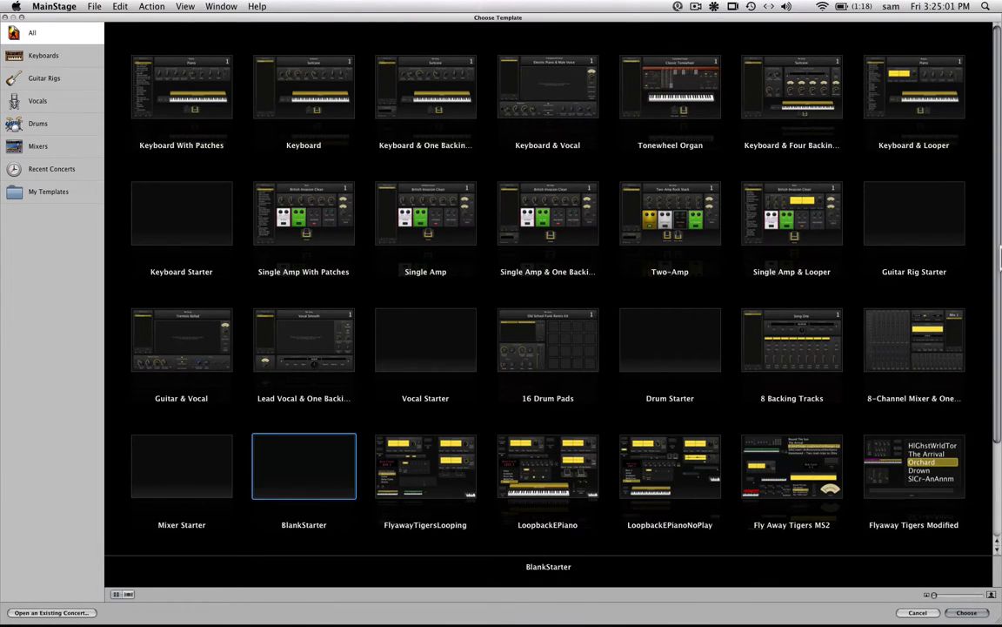
scroll(987, 256, "down", 3)
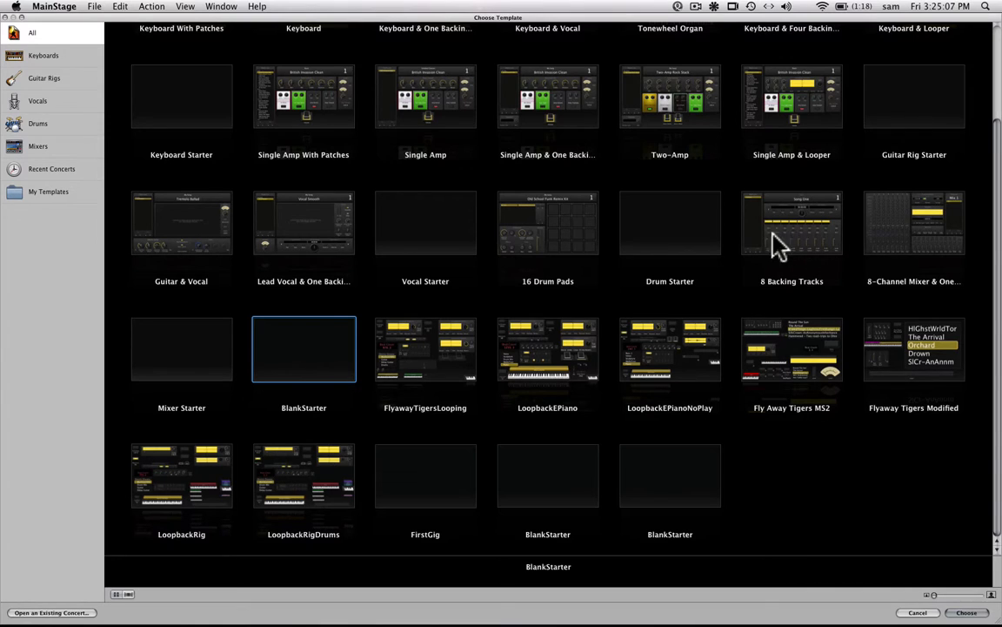
double_click(296, 366)
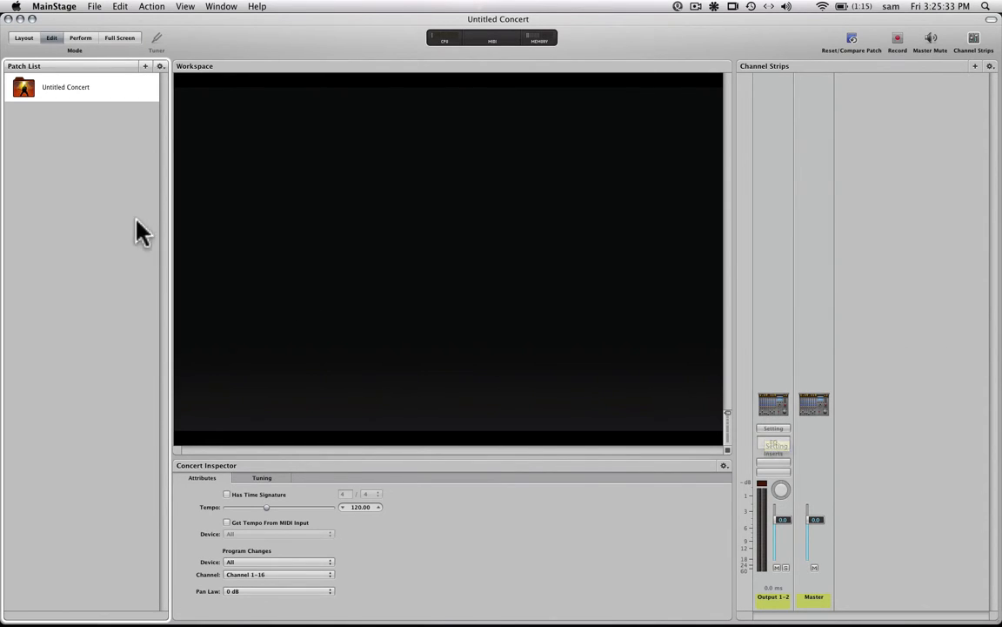
Save the untitled concert to the Desktop under the name FirstConcert.
left_click(80, 151)
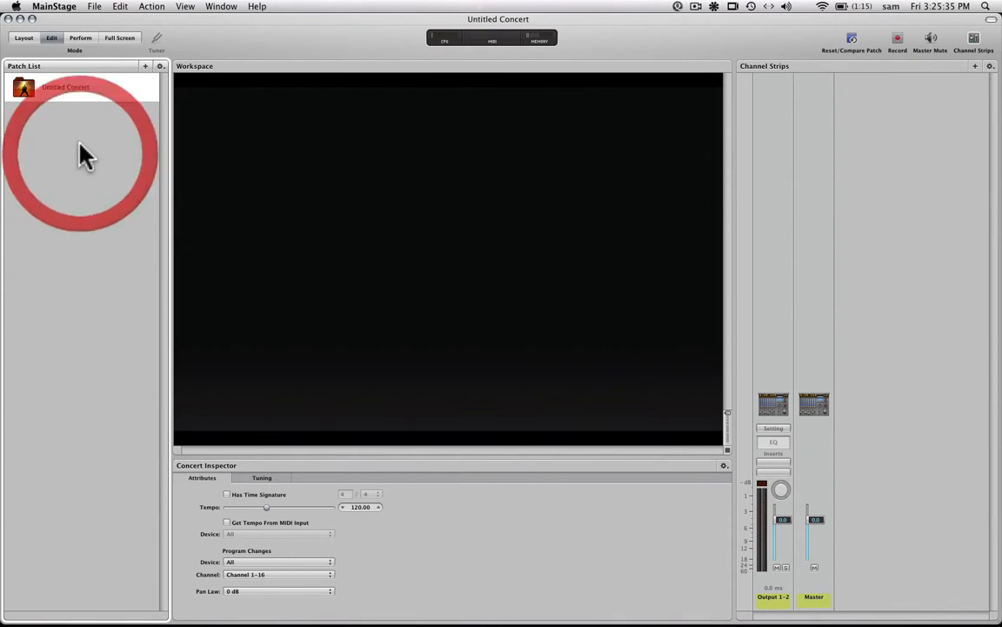
left_click(66, 86)
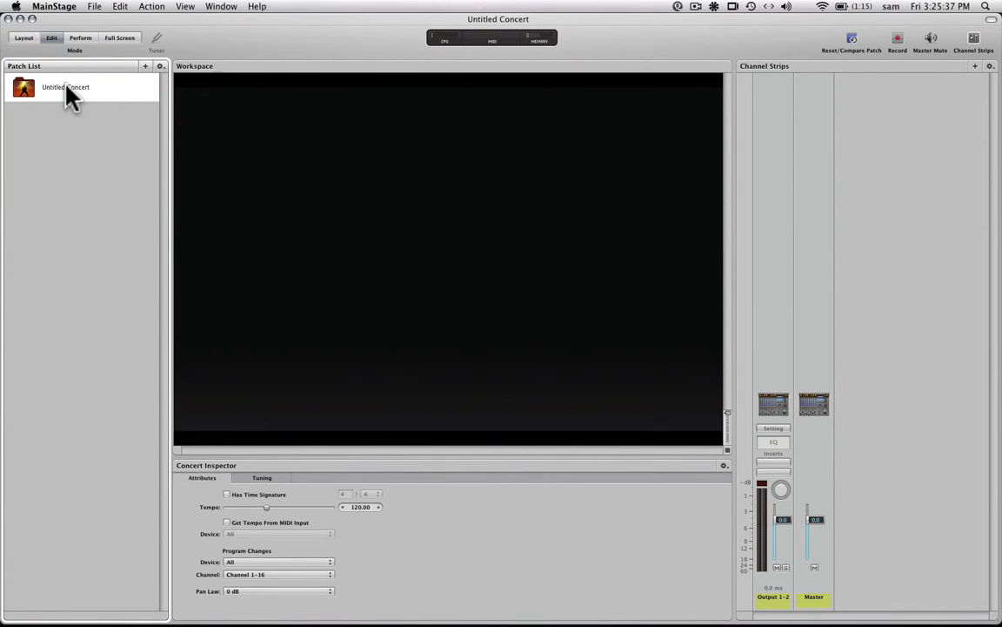
left_click(93, 6)
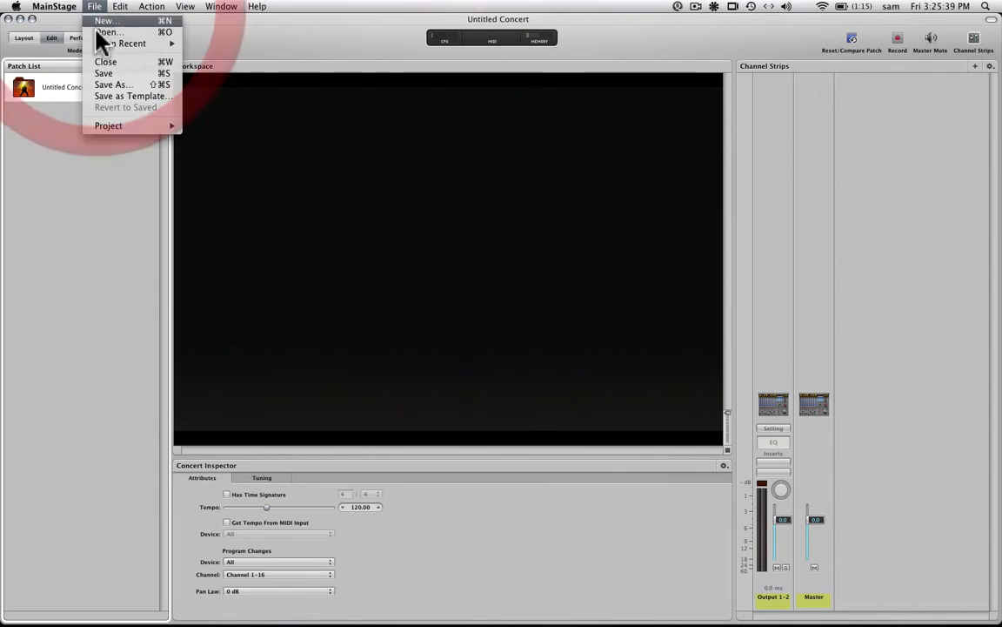
left_click(102, 85)
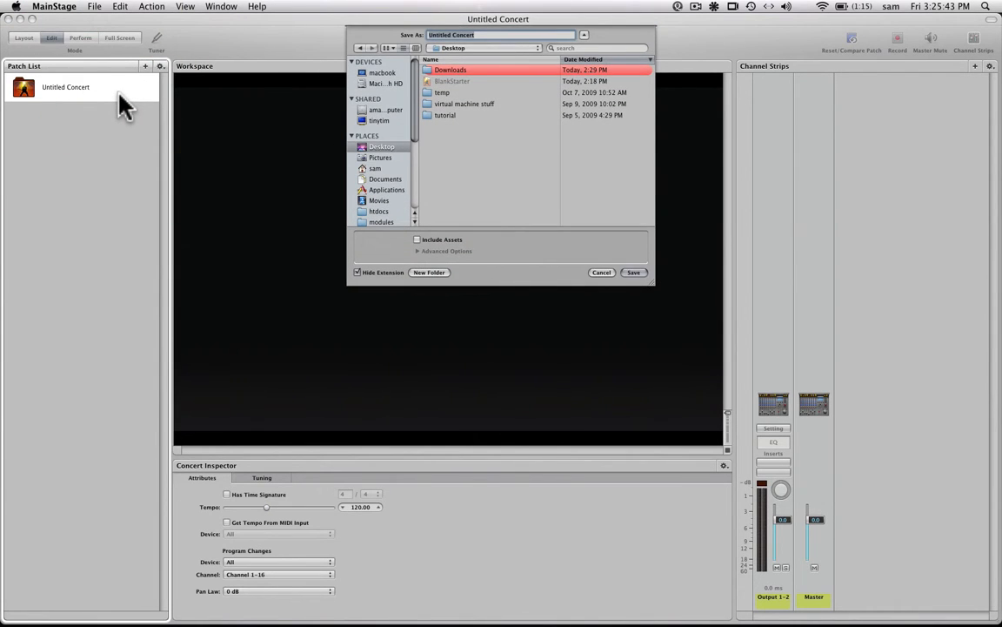
type("FIrstConcert")
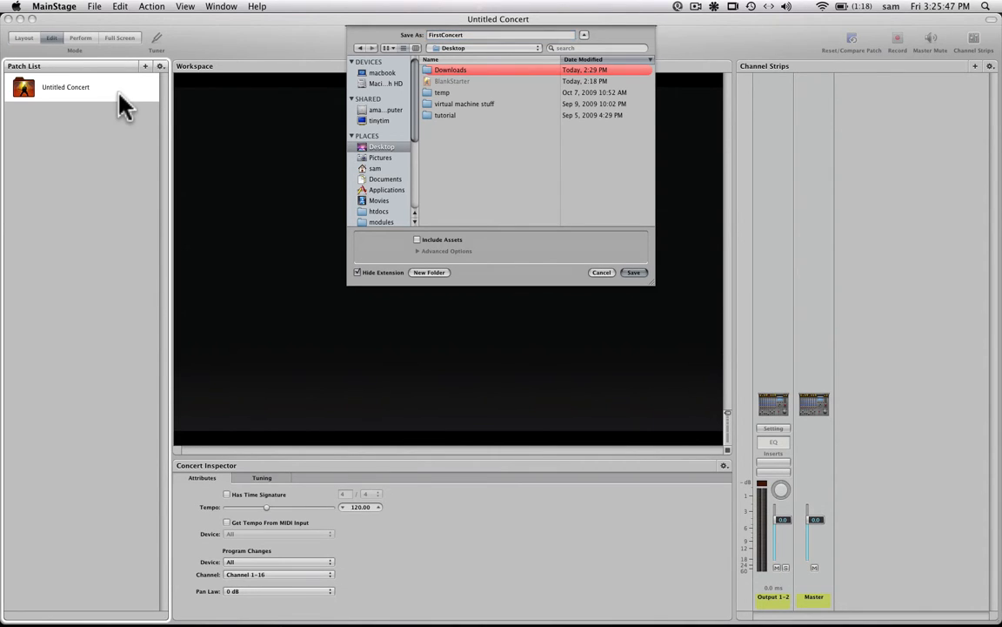
key("Return")
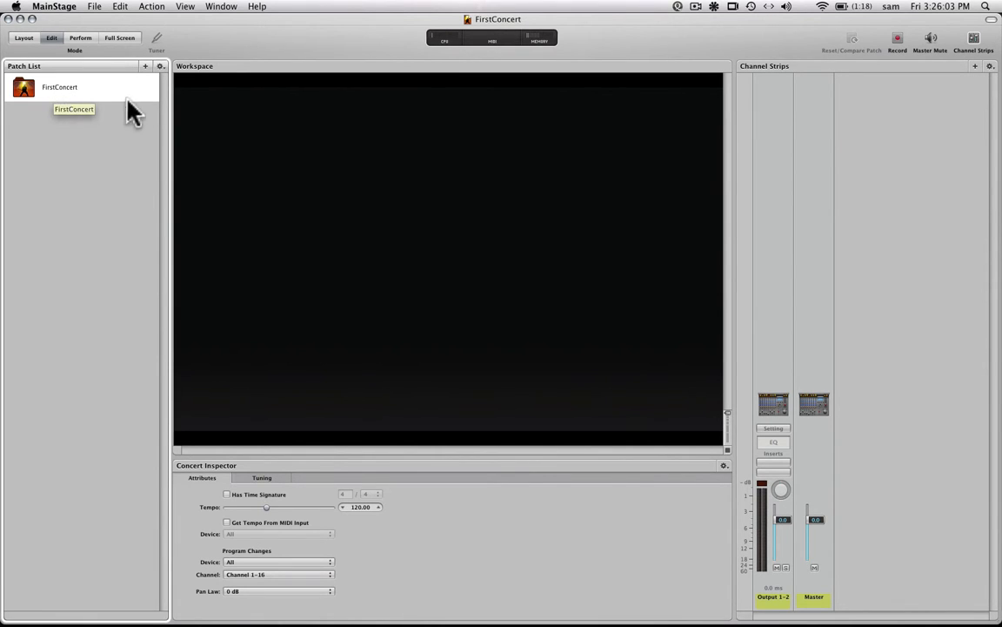
Add a new set to FirstConcert and name it Rocking Hard.
left_click(160, 68)
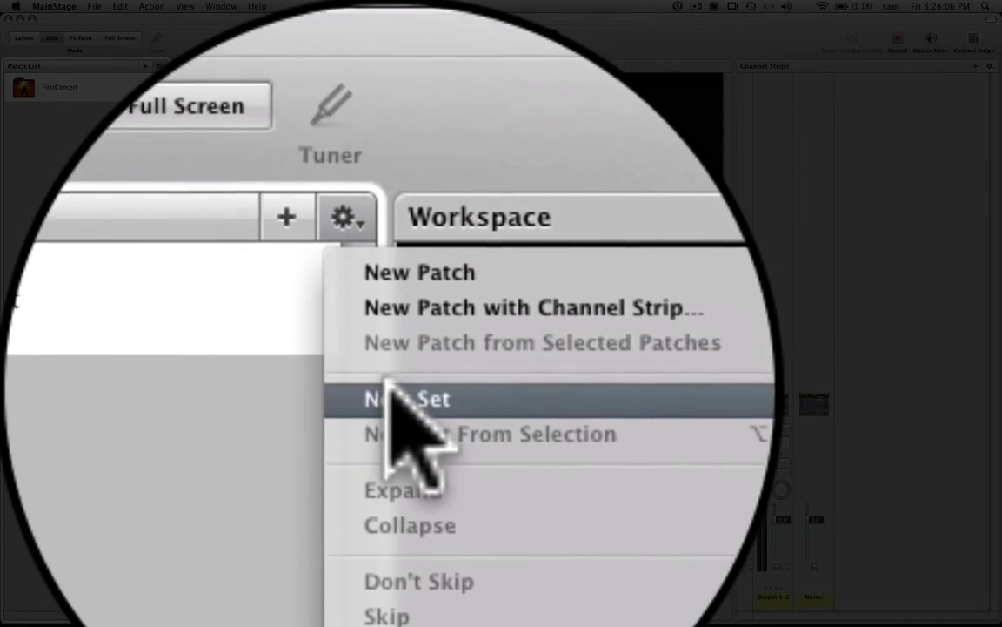
left_click(409, 421)
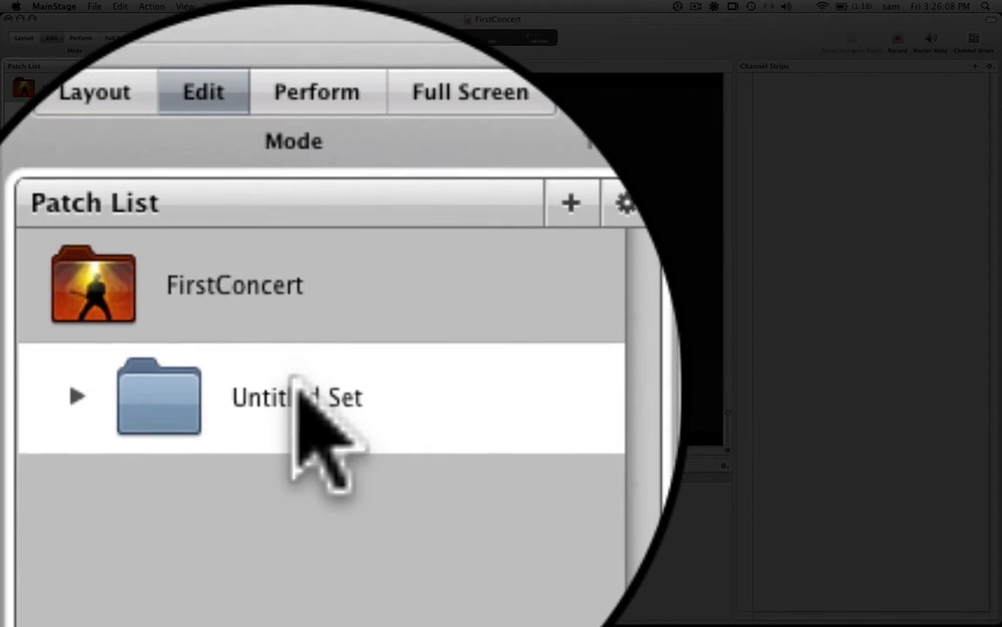
left_click(323, 399)
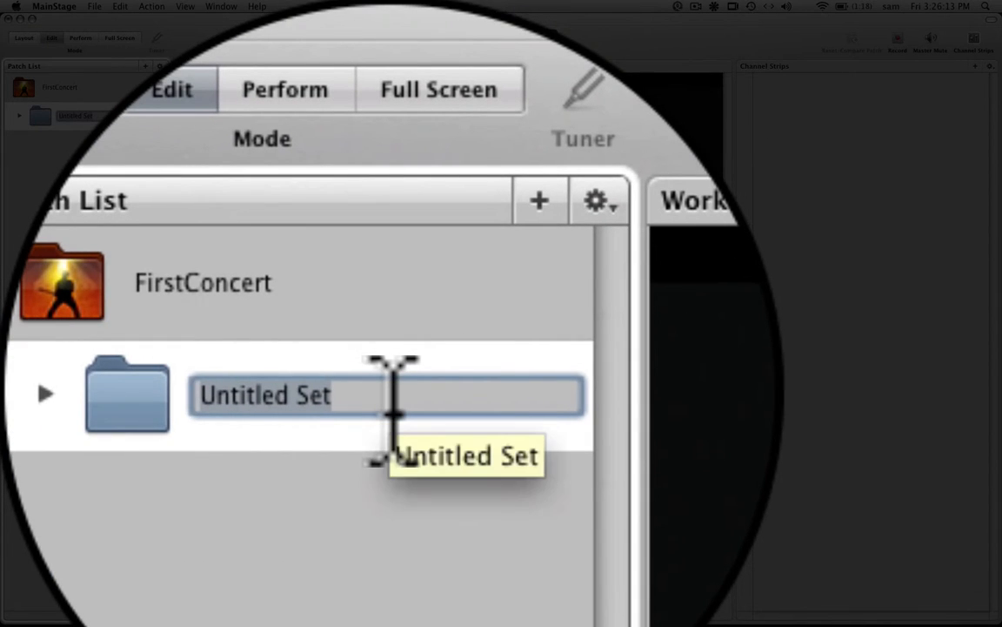
type("Rokci")
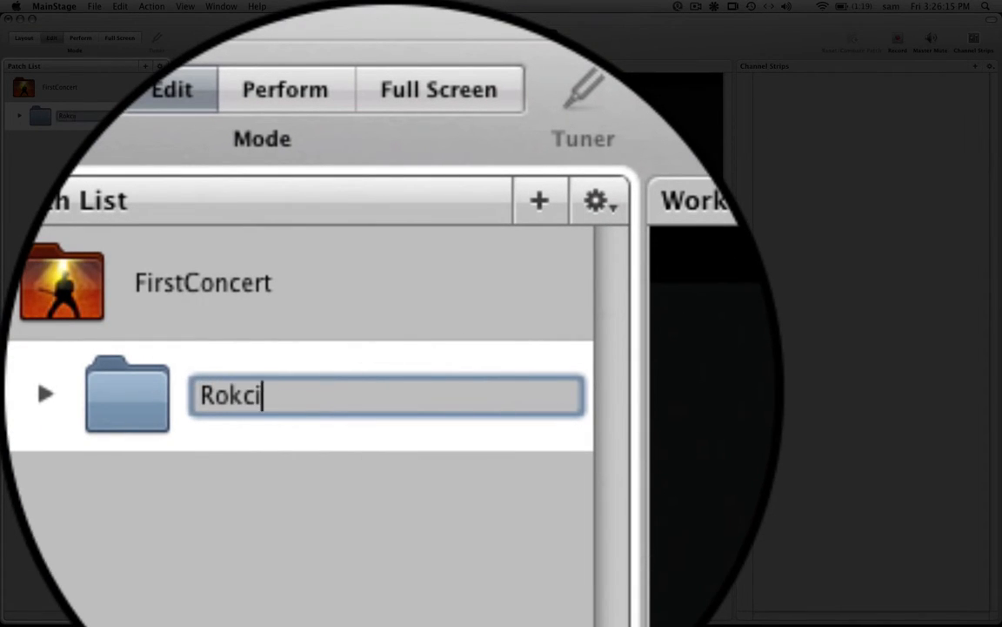
key("BackSpace")
key("BackSpace")
type("cking Ha")
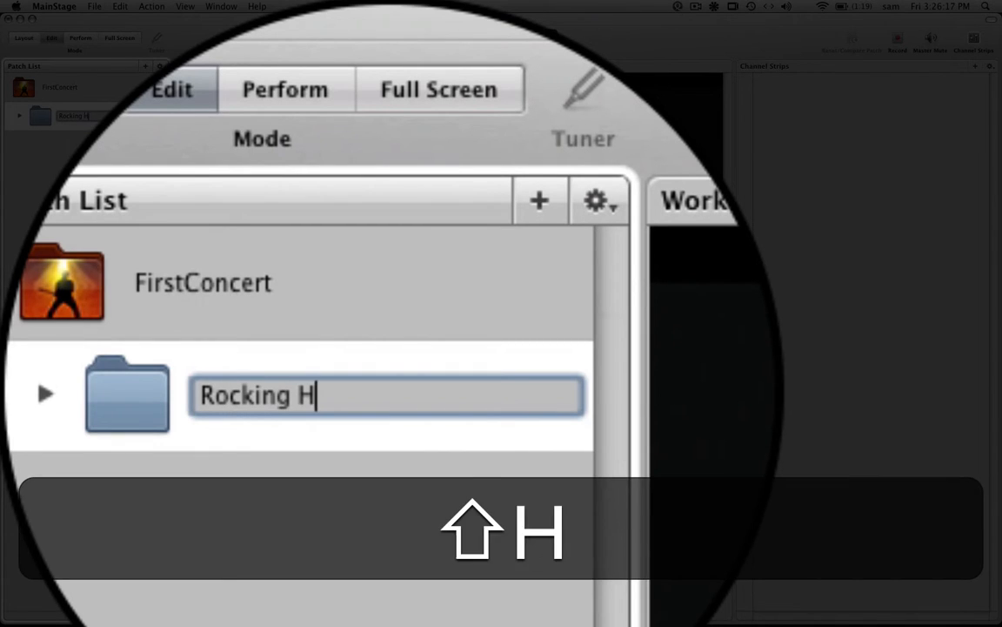
type("rd")
key("Return")
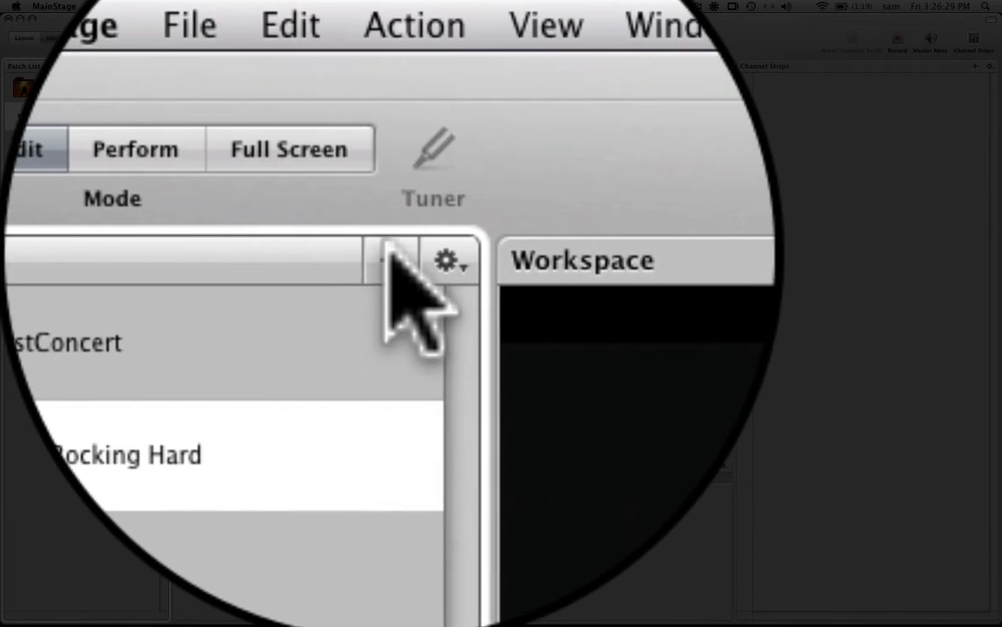
Add a new patch inside the Rocking Hard set and name it Electric Piano.
left_click(145, 66)
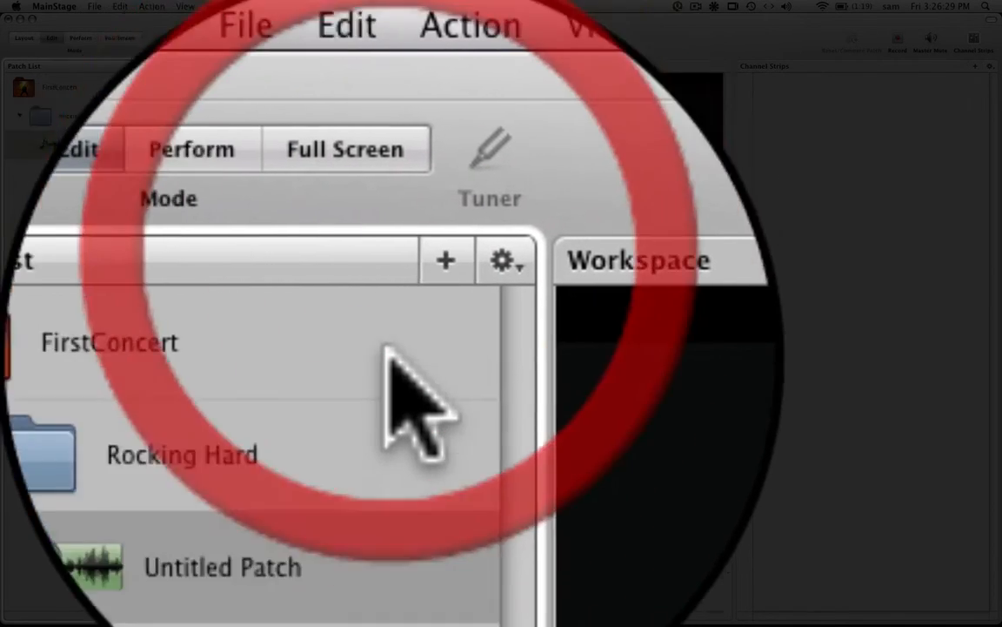
left_click(348, 440)
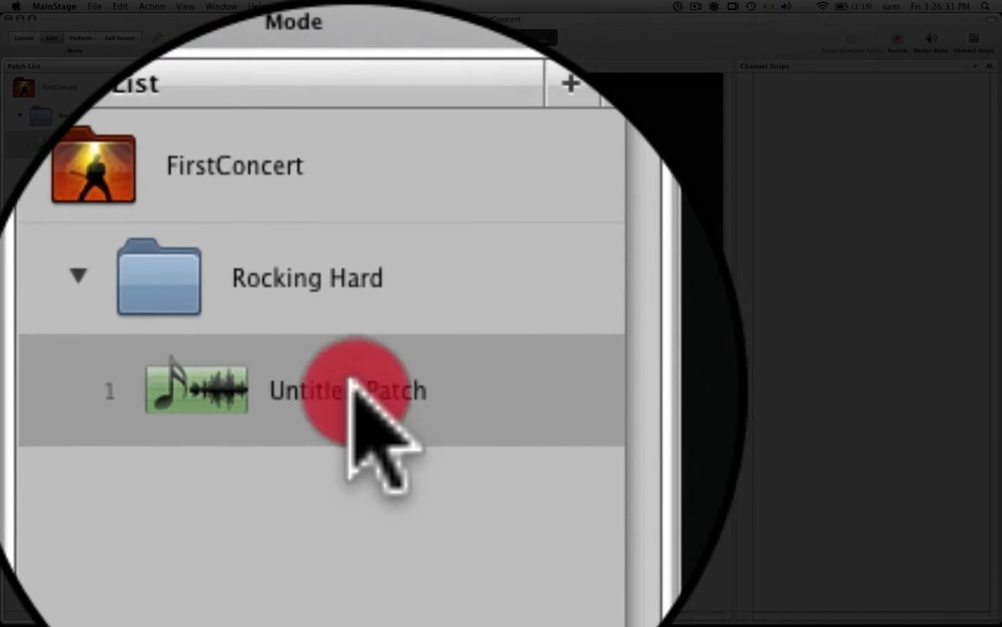
double_click(348, 463)
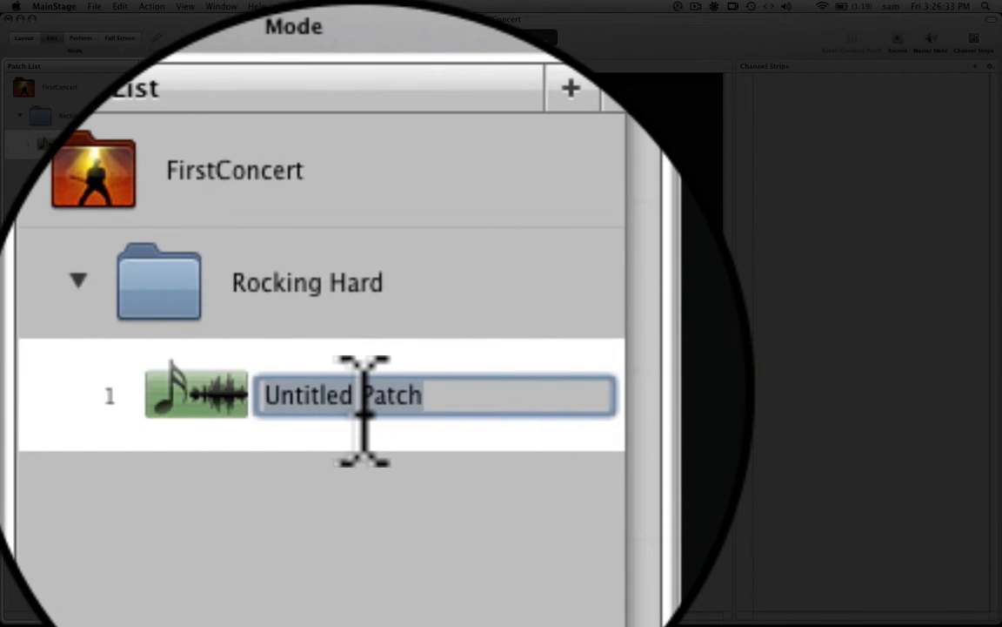
type("Ele")
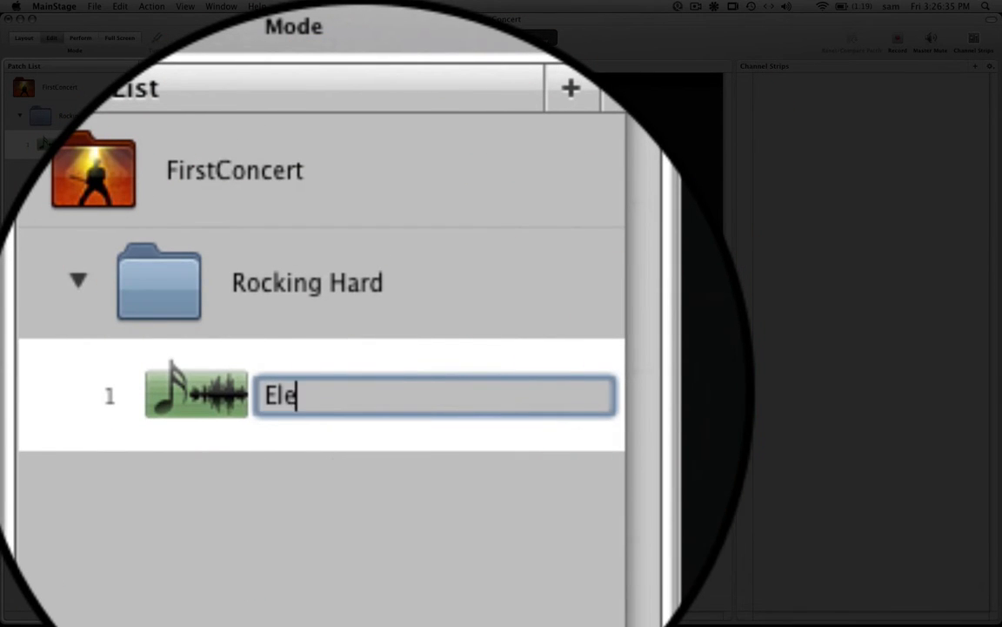
type("ctric Piano")
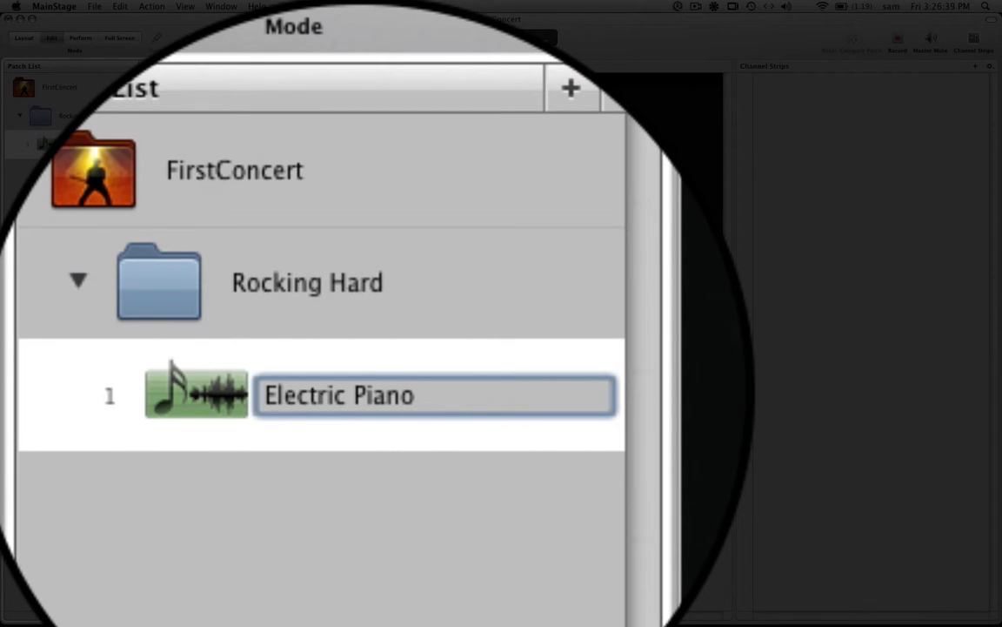
key("Return")
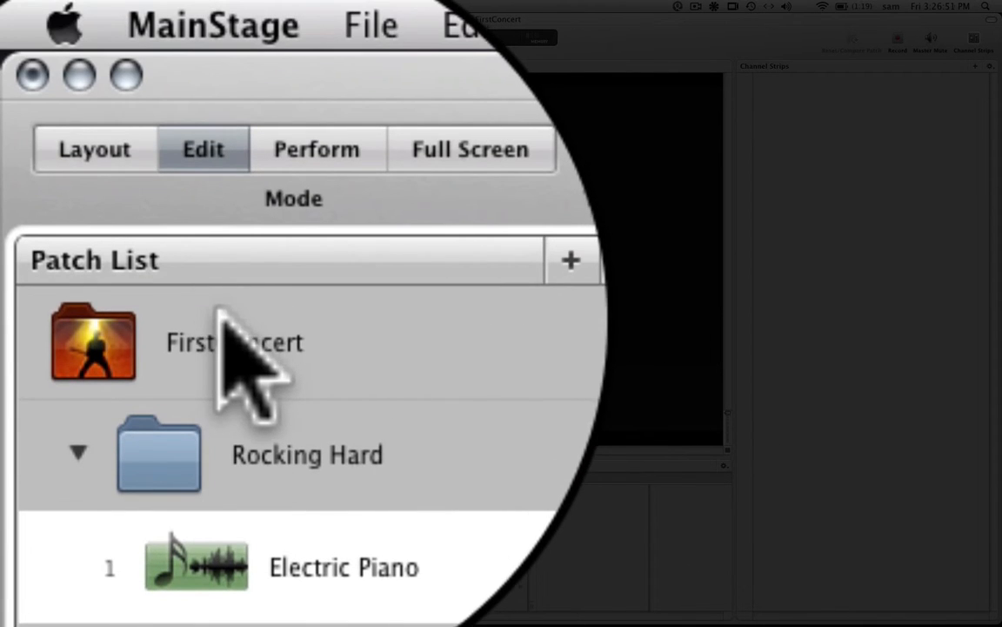
Set FirstConcert's program change device to MK-225C USB MIDI keyboard and review the concert's Pan Law options.
left_click(223, 315)
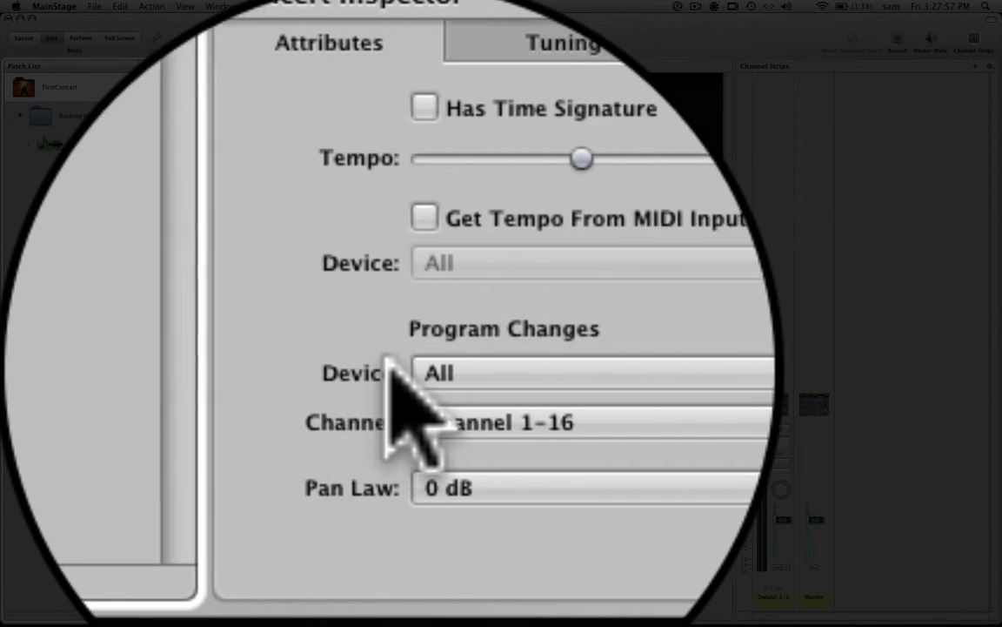
left_click(535, 372)
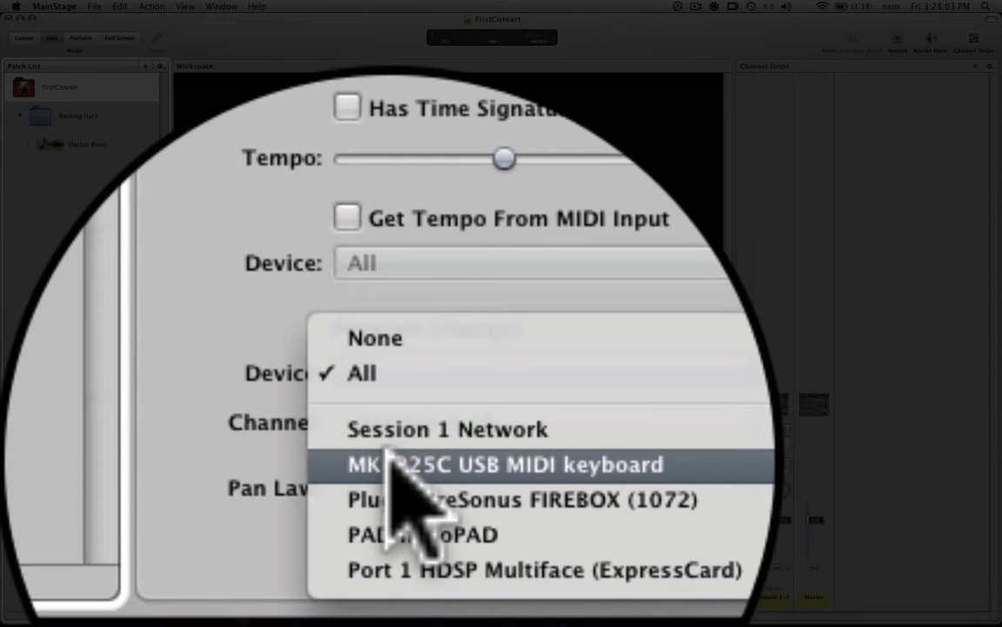
left_click(389, 452)
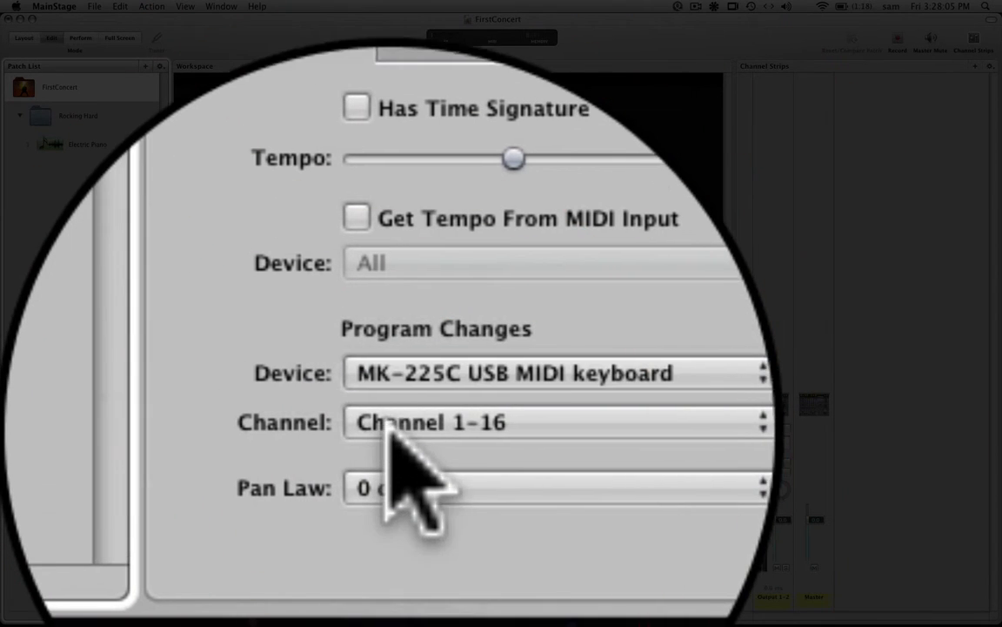
left_click(391, 370)
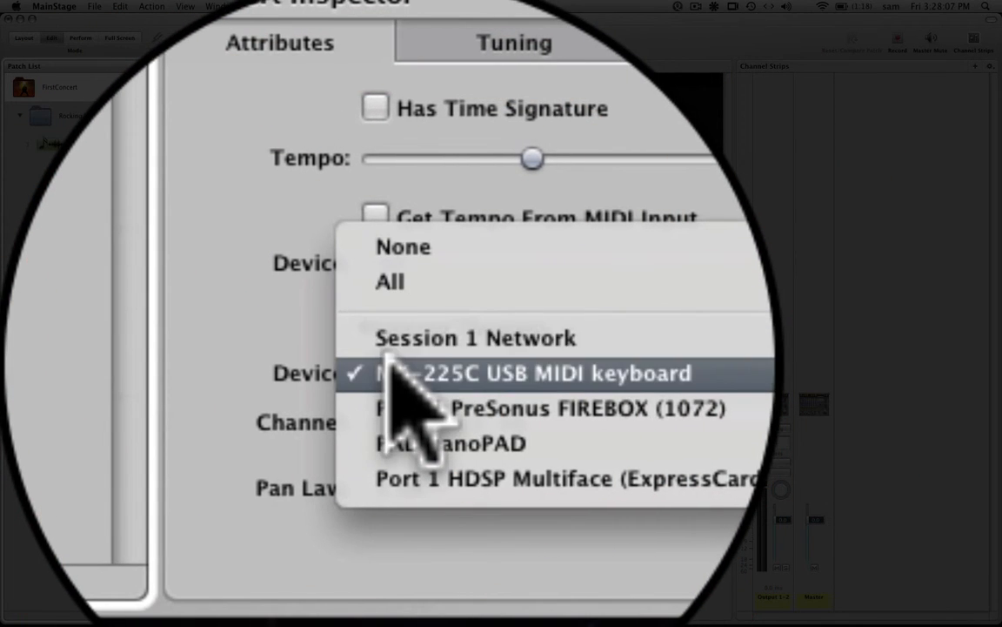
left_click(393, 373)
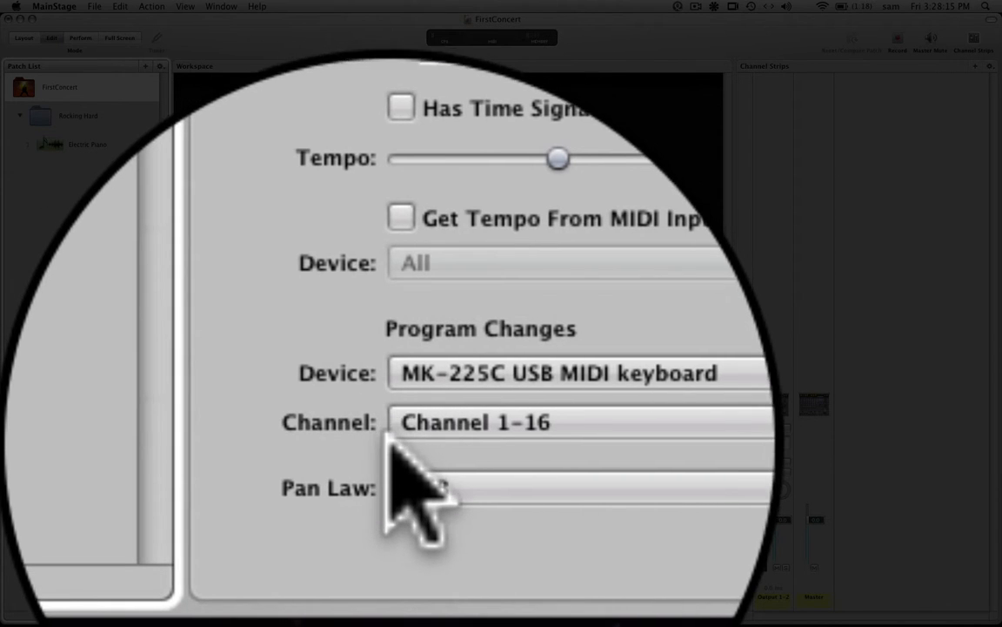
left_click(390, 475)
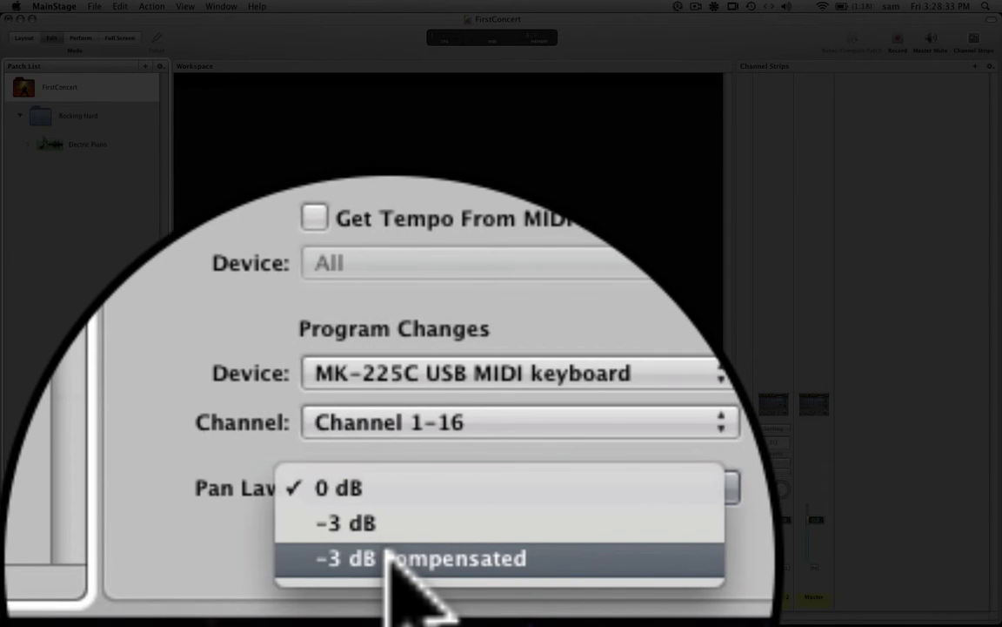
left_click(388, 383)
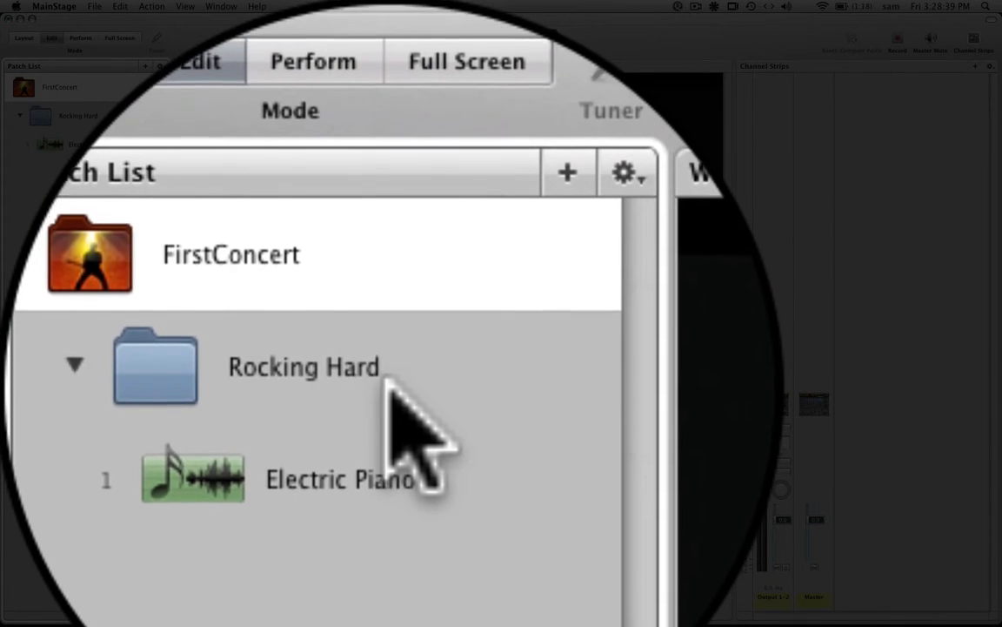
Review the Rocking Hard set's attributes and the available tuning methods in its Tuning settings.
left_click(389, 384)
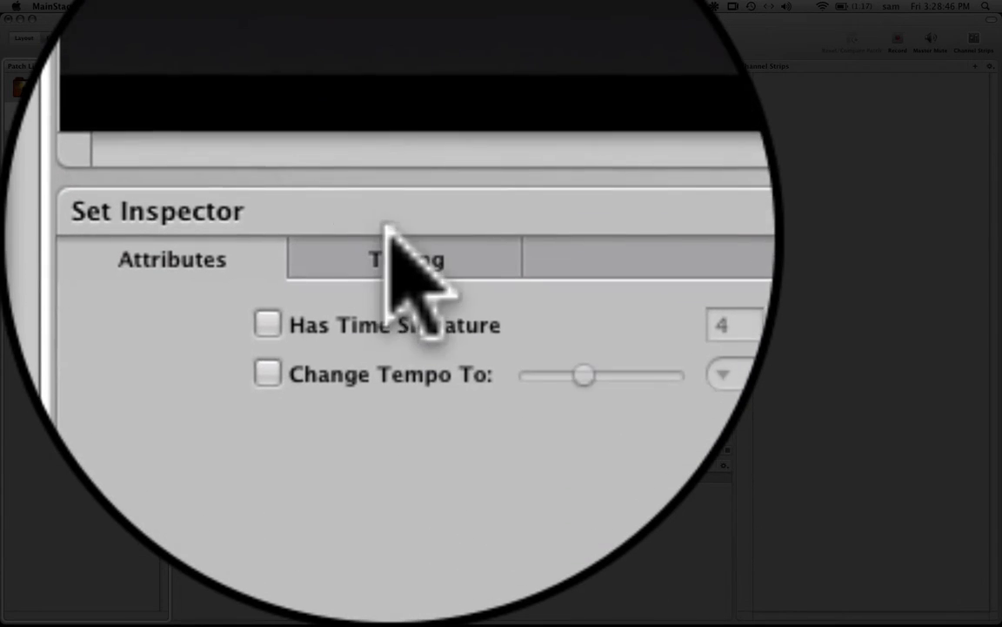
left_click(389, 228)
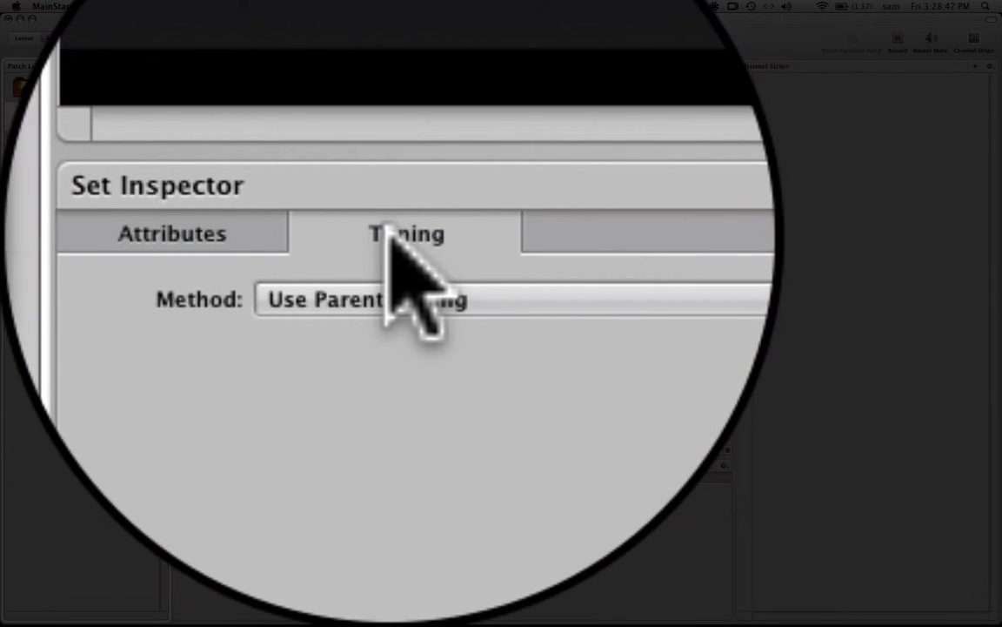
left_click(389, 298)
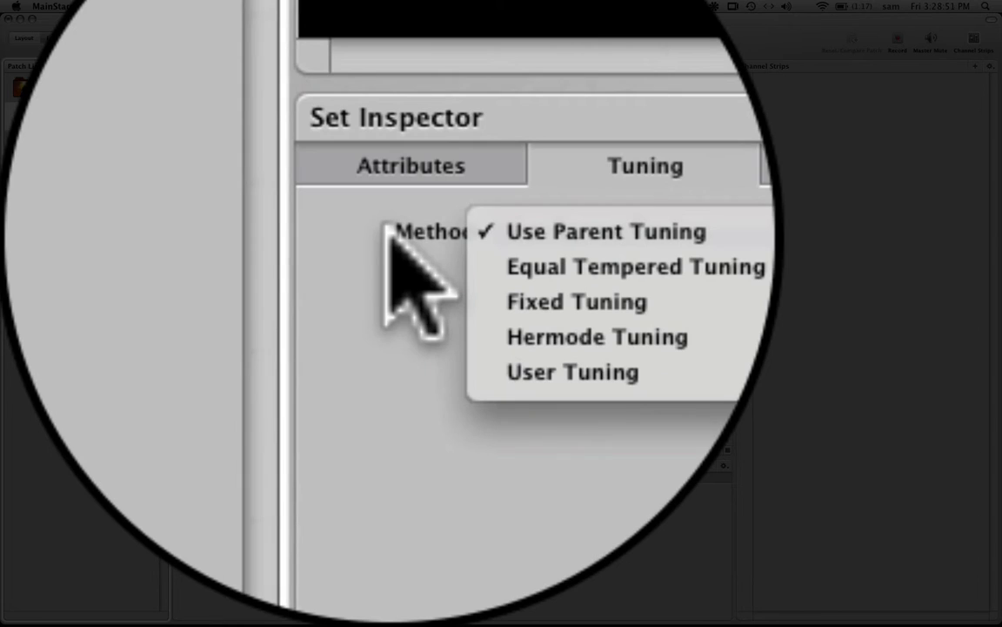
left_click(389, 228)
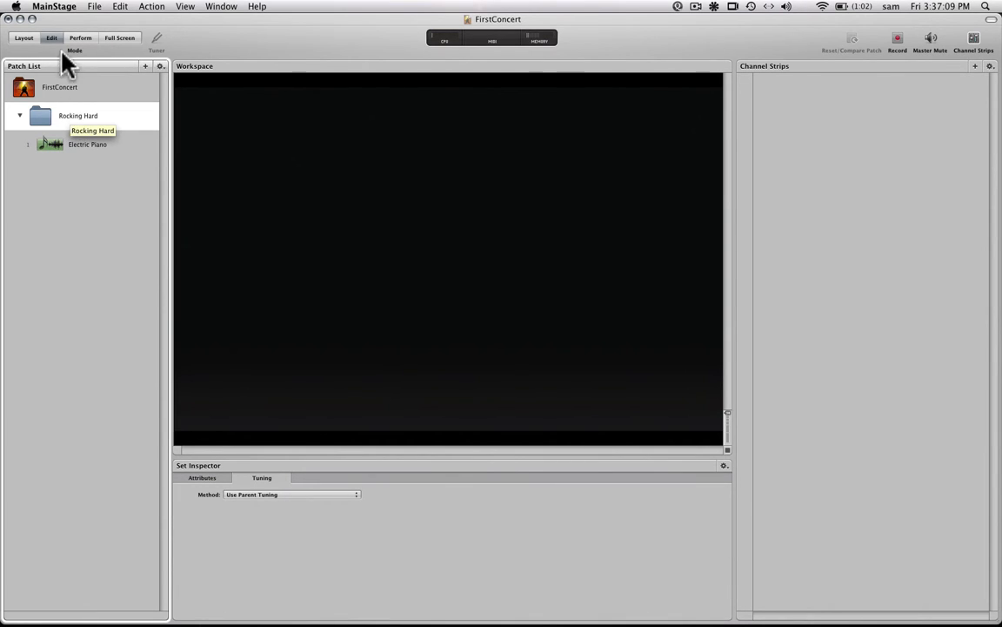
Open the preferences and review the General options for metronome output and startup action.
left_click(54, 6)
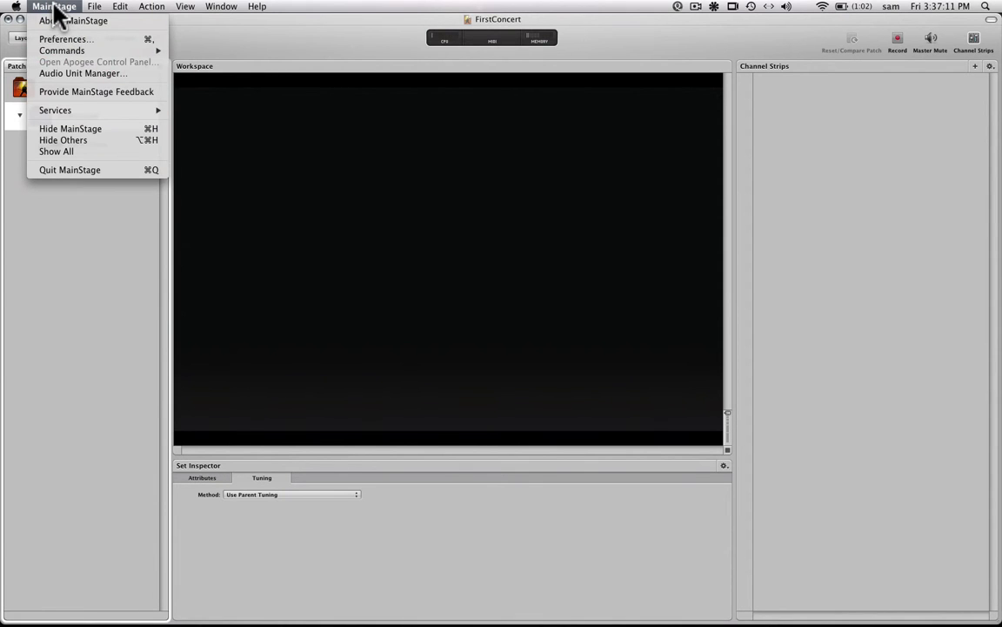
left_click(59, 40)
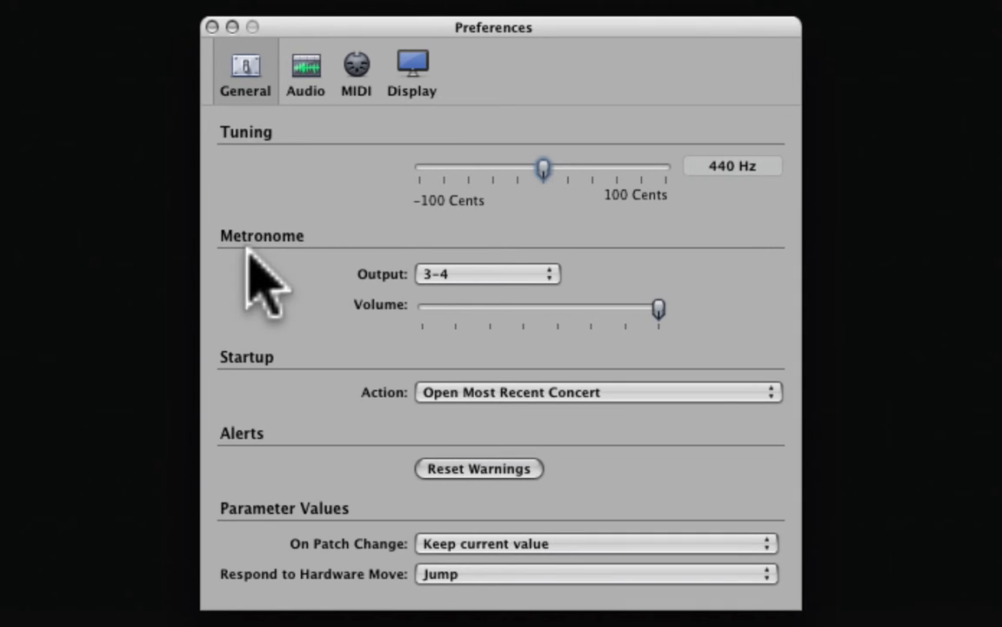
left_click(465, 273)
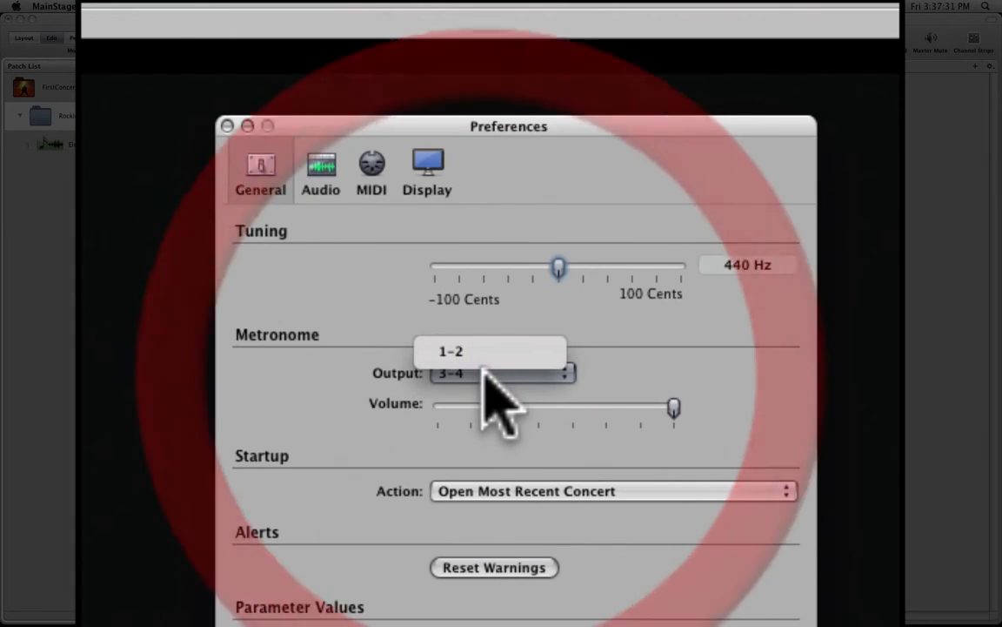
left_click(483, 372)
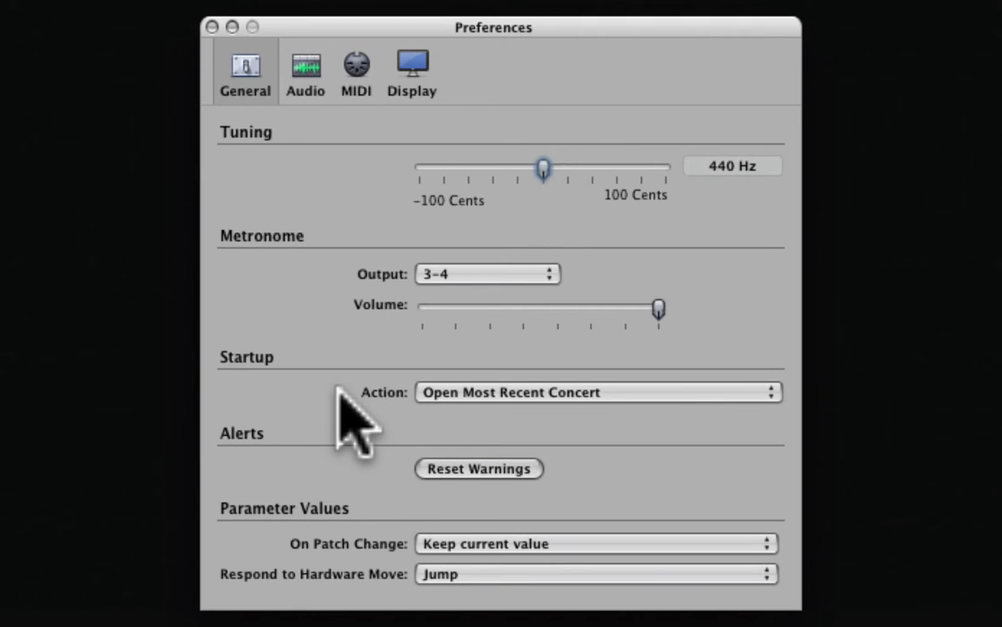
left_click(643, 394)
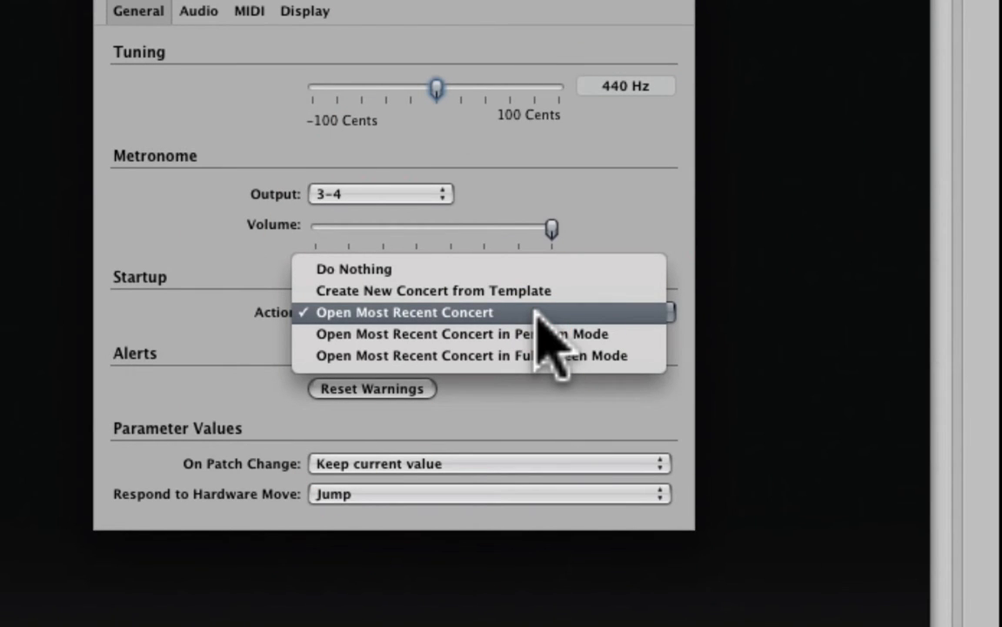
left_click(194, 306)
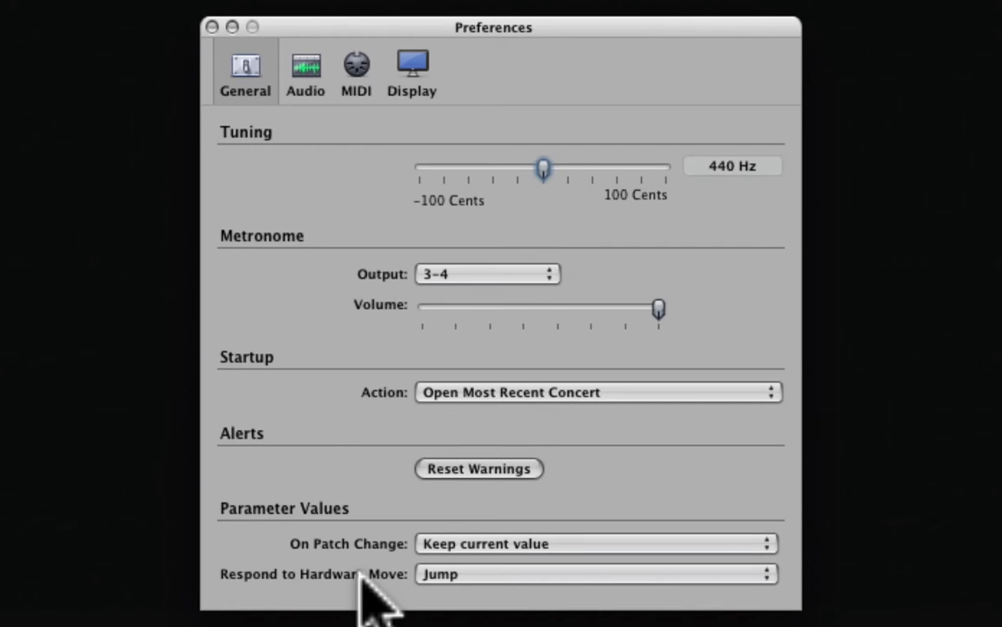
Review the Audio preferences' choices for I/O buffer size, sample rate and Silence Previous Patch time.
left_click(302, 65)
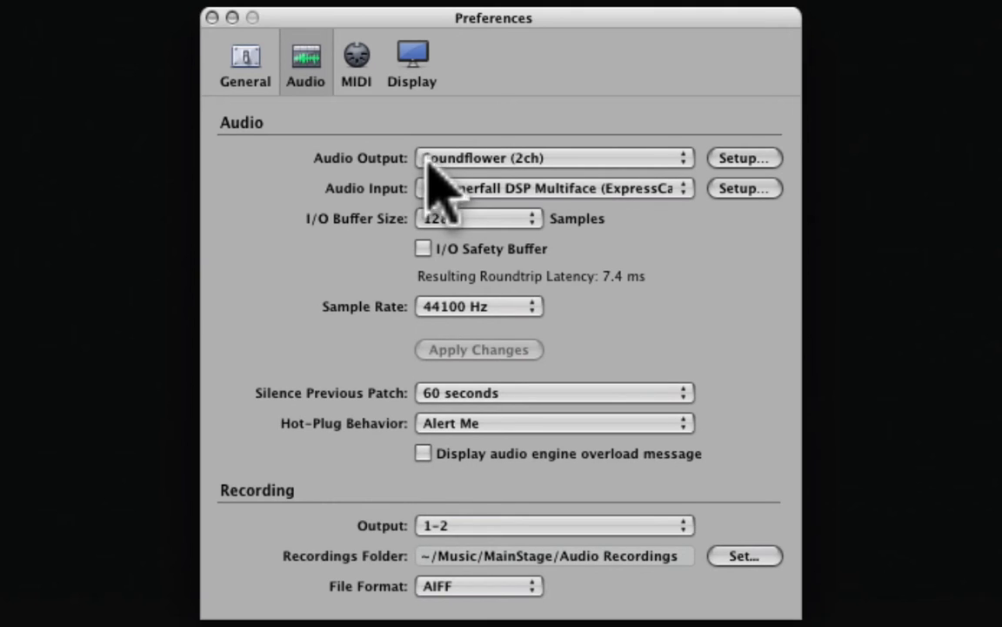
left_click(501, 219)
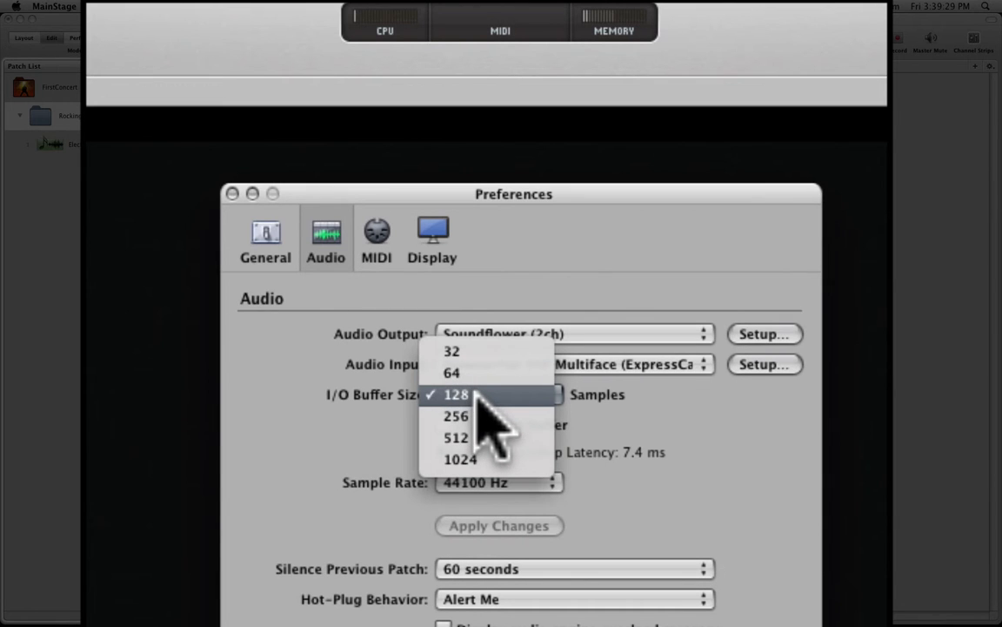
left_click(674, 426)
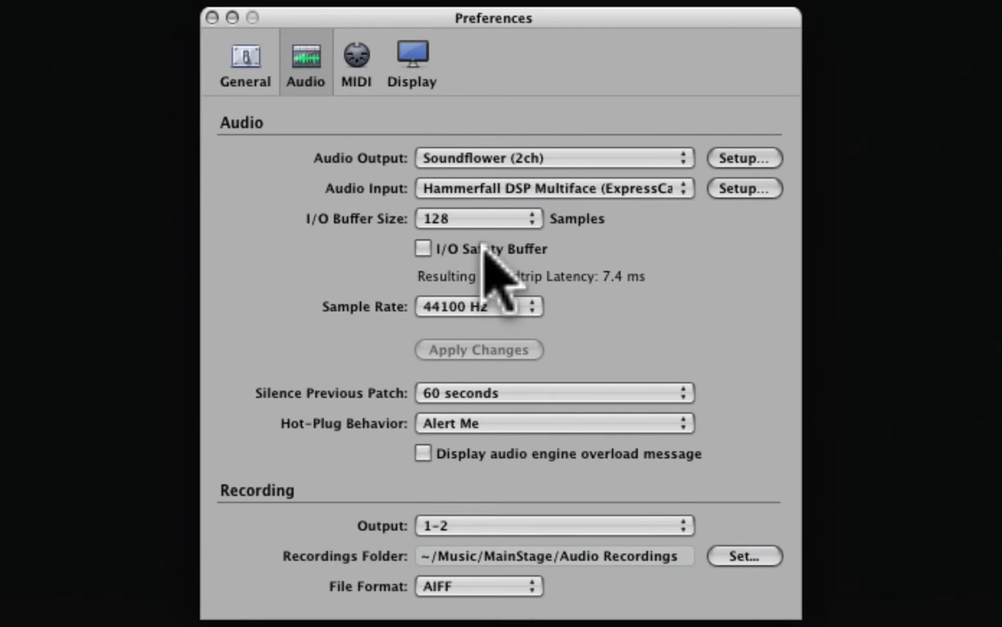
left_click(464, 305)
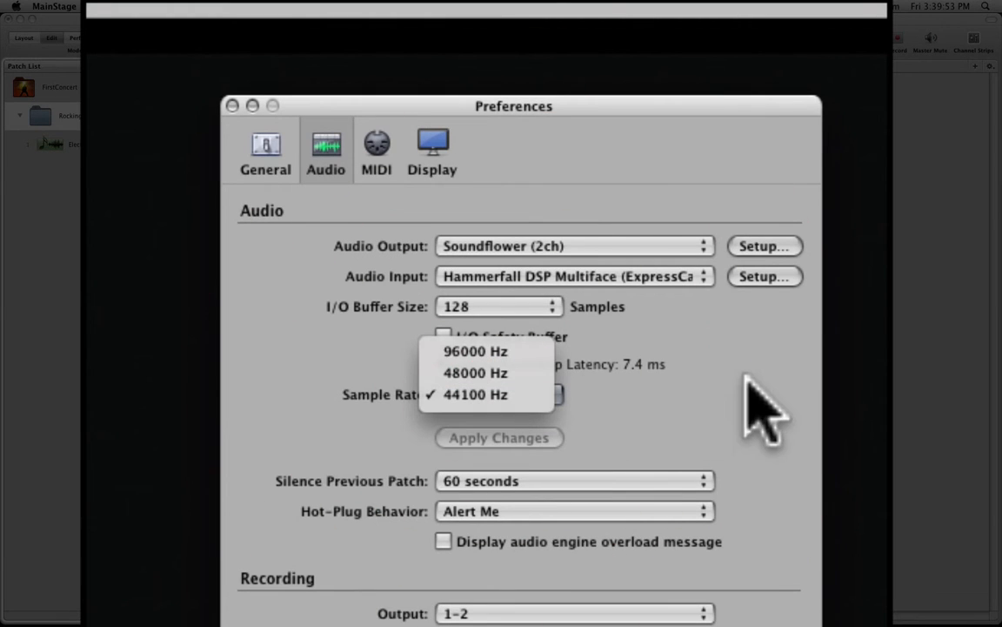
left_click(701, 396)
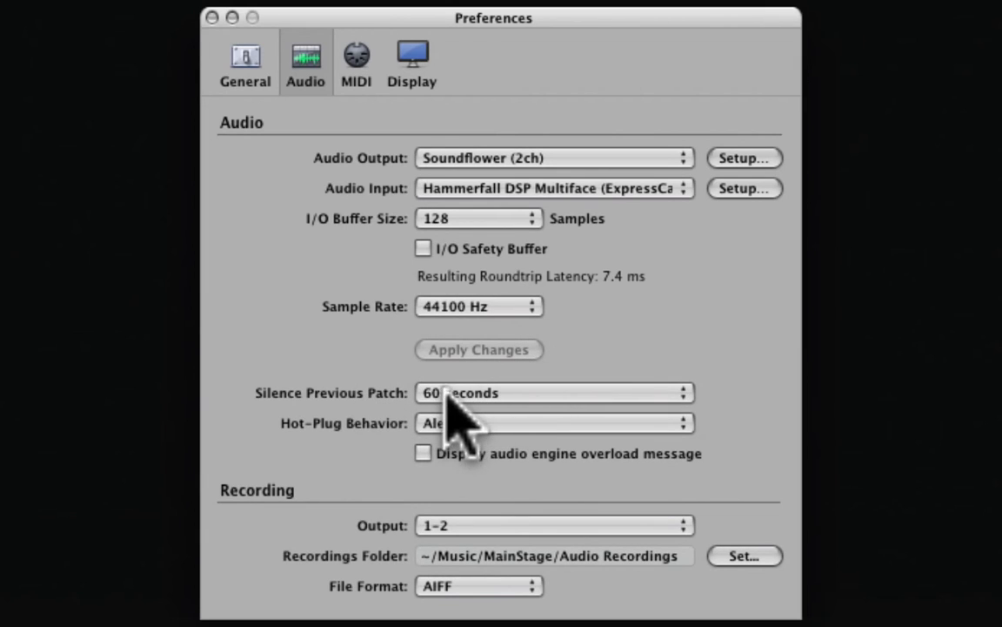
mouse_move(429, 394)
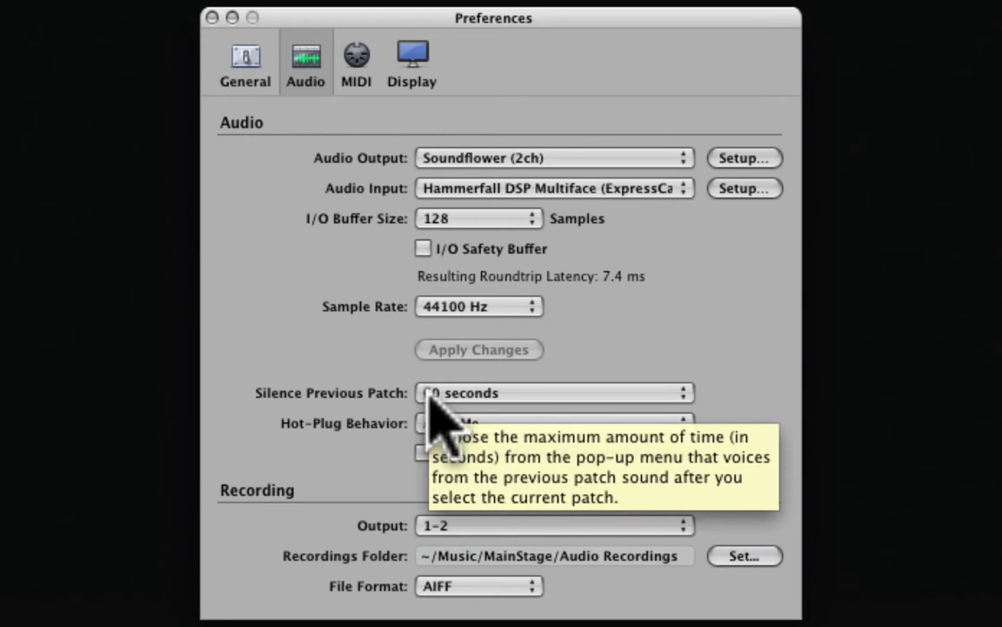
left_click(429, 396)
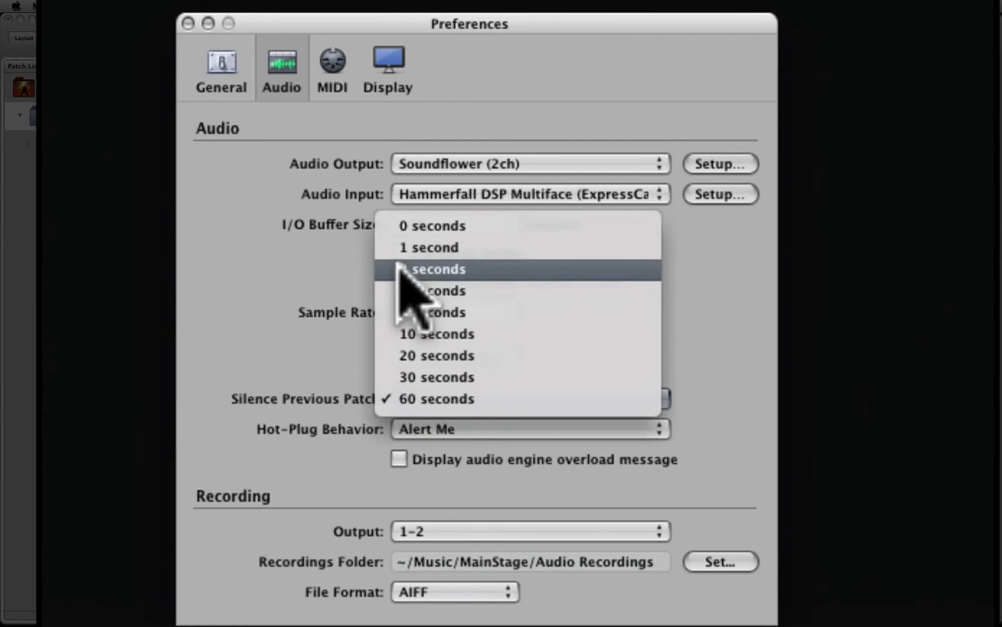
left_click(325, 393)
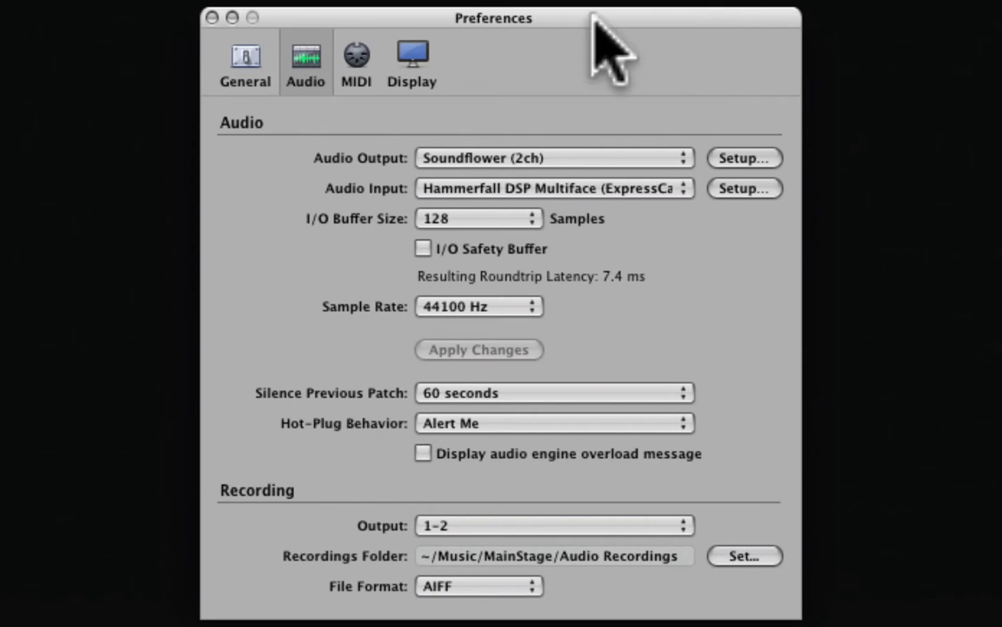
Review the MIDI preferences and inspect the connected MIDI devices in Audio MIDI Setup, closing that utility when done.
left_click(356, 59)
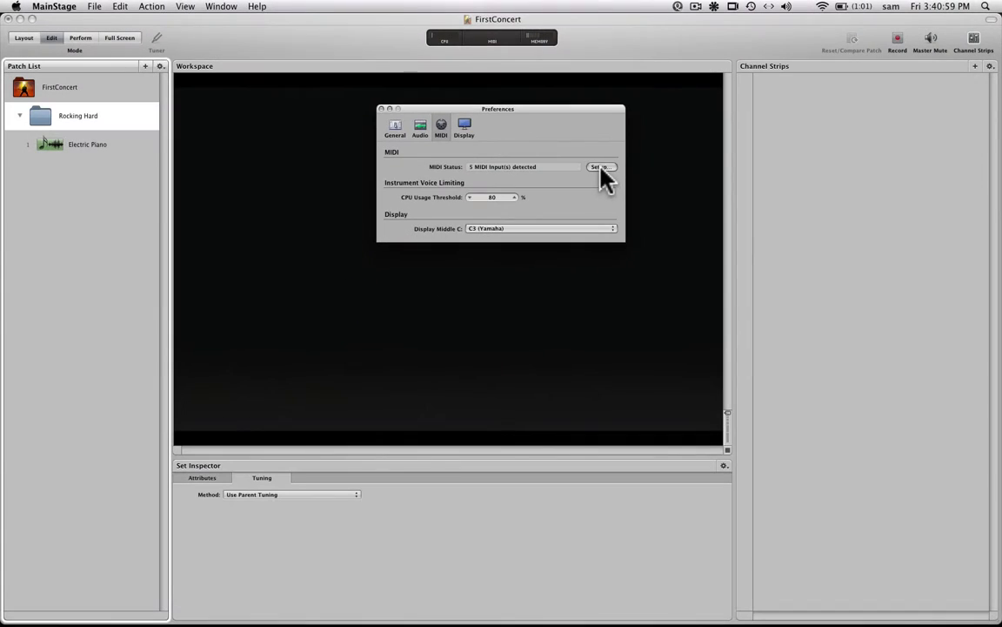
left_click(744, 297)
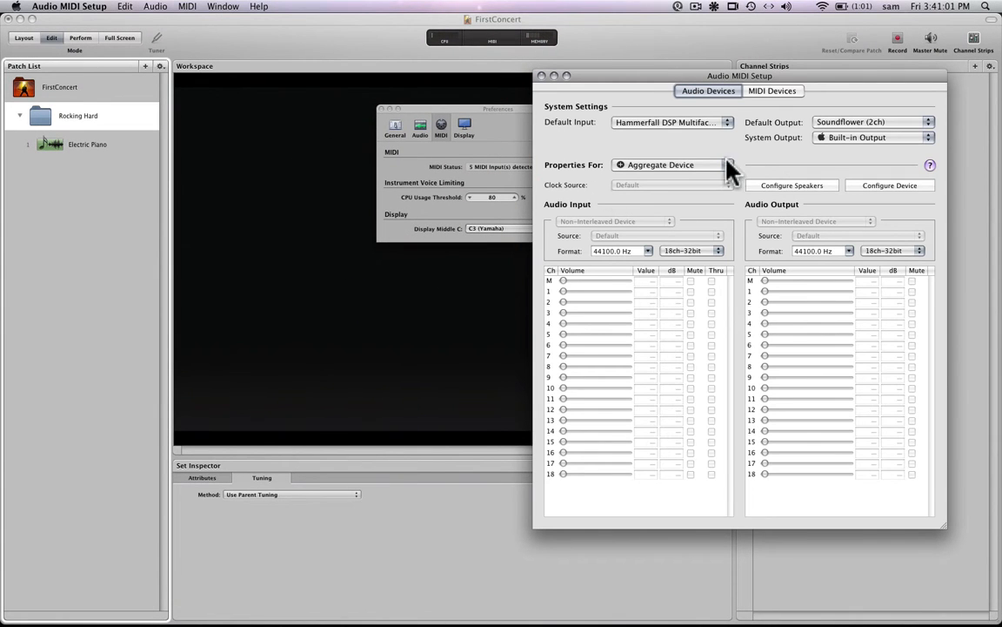
left_click(757, 94)
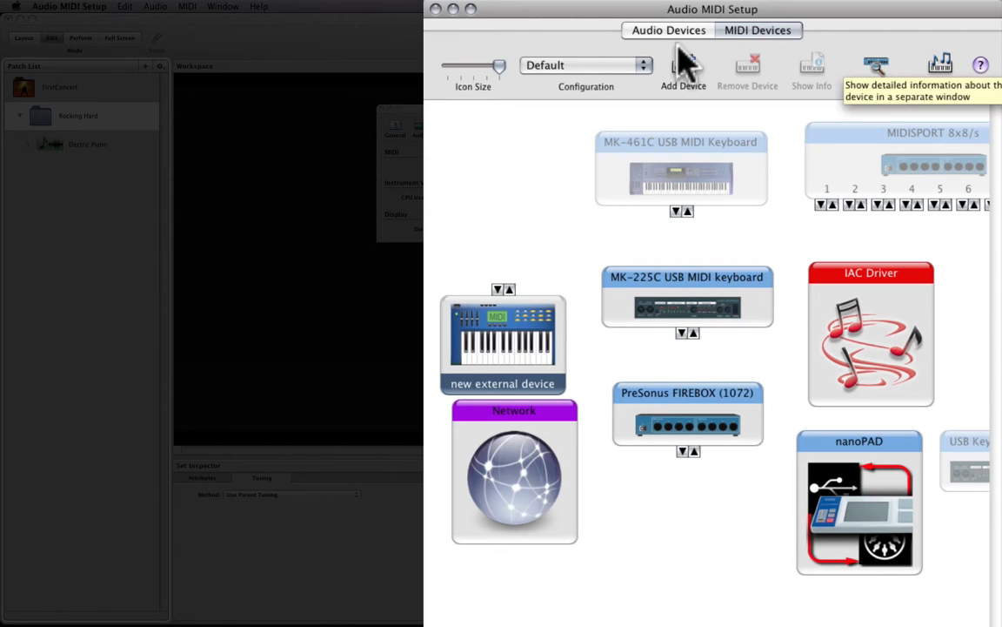
left_click(436, 9)
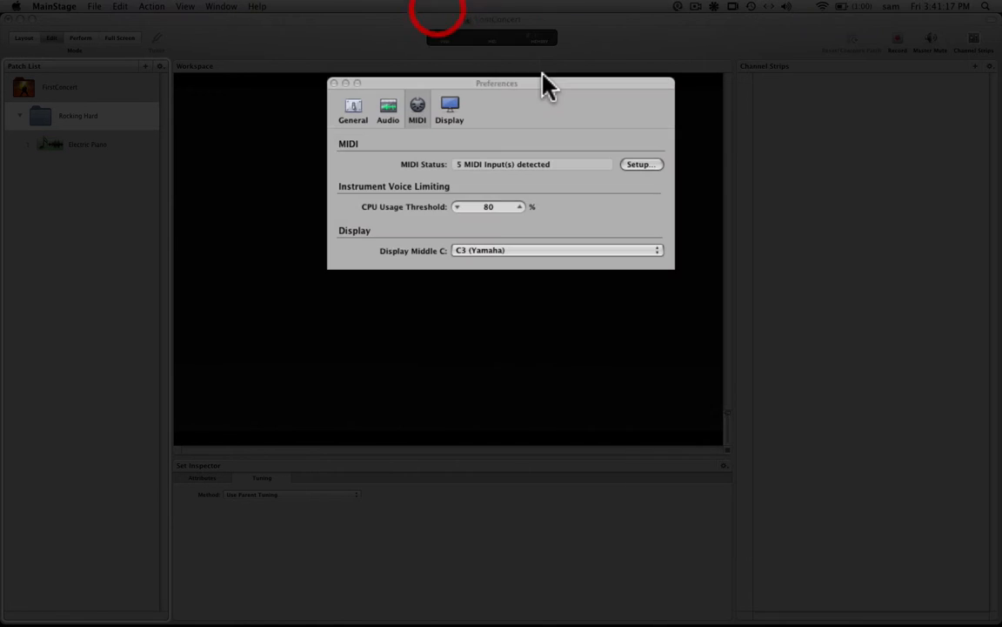
Review the default plug-in window size choices in the Display preferences and close the preferences.
left_click(451, 115)
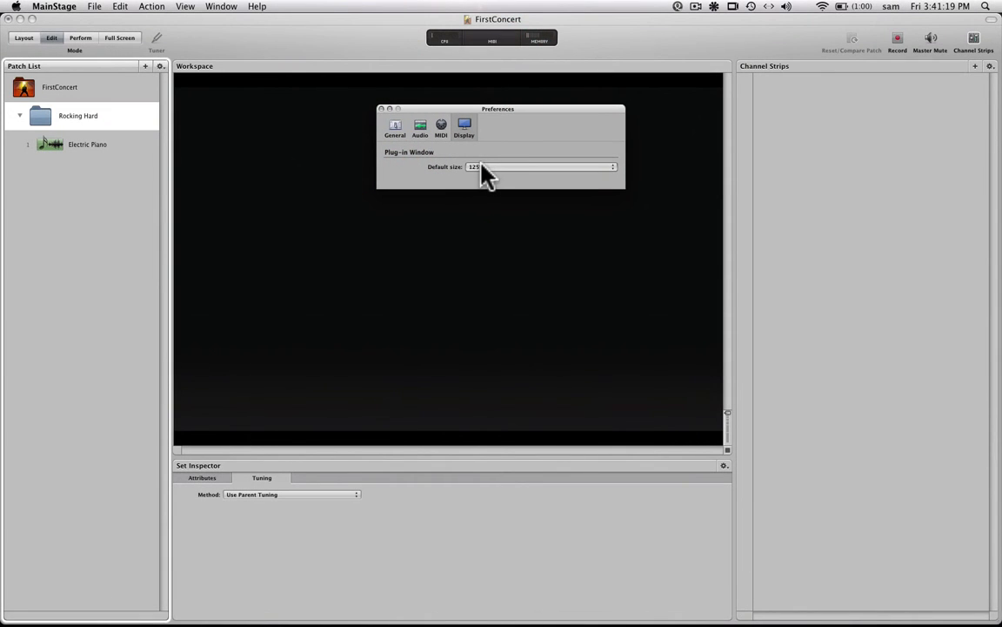
left_click(477, 166)
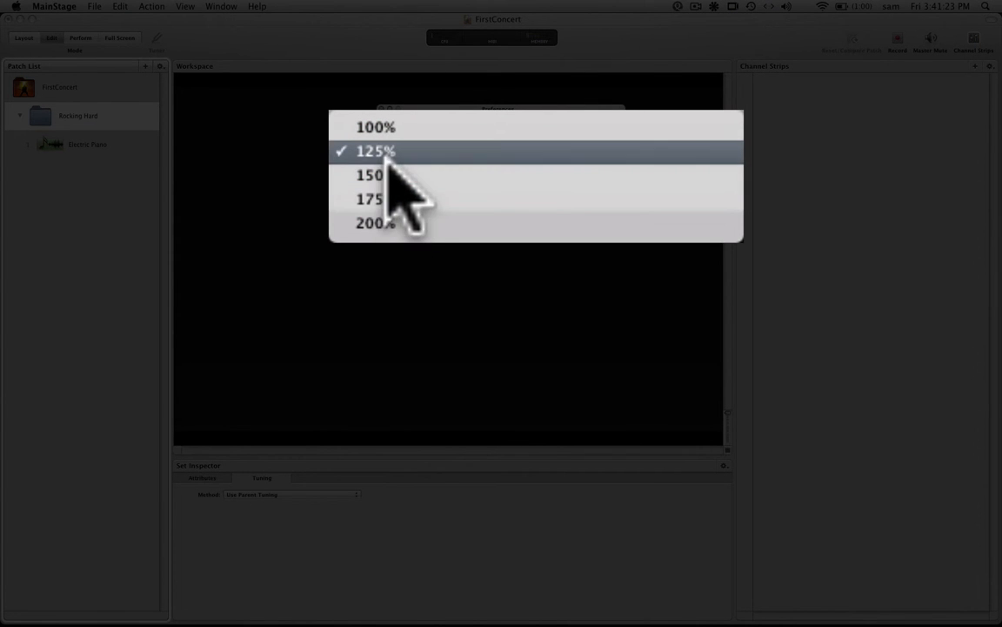
left_click(522, 113)
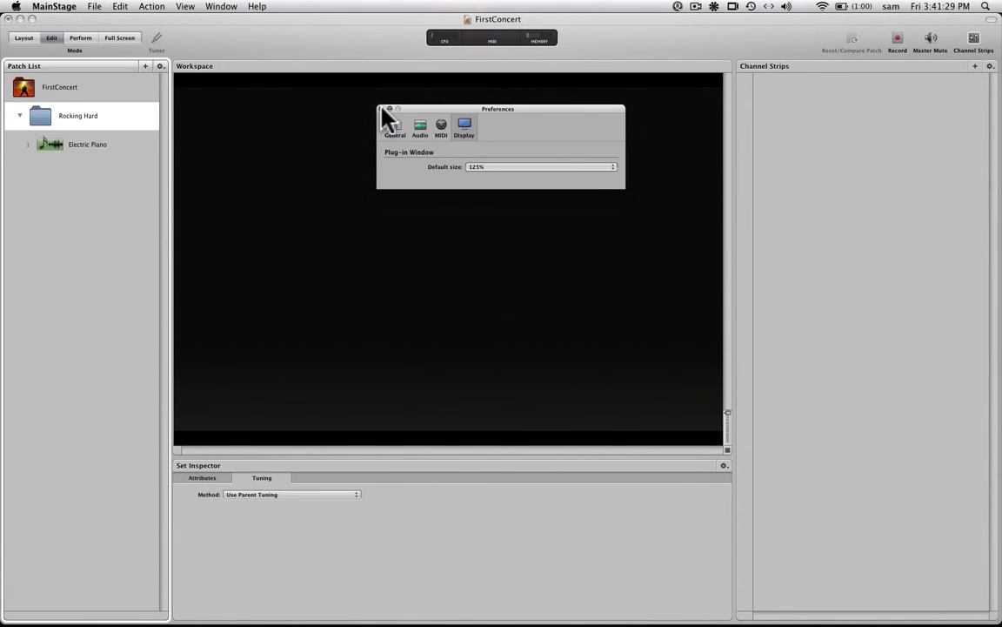
left_click(382, 110)
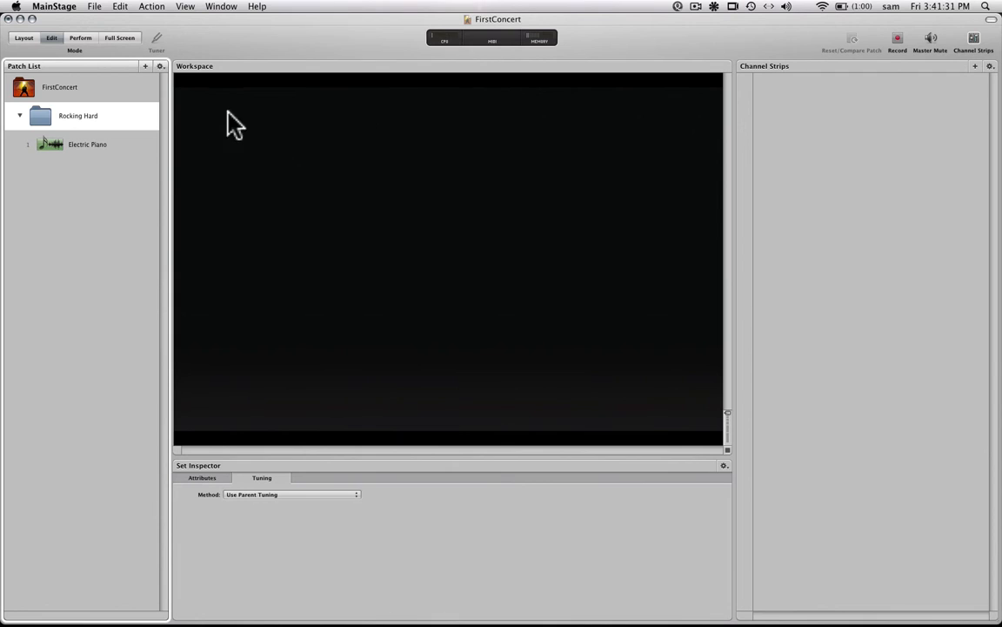
Create software instrument channel strip number 1 in the Electric Piano patch, with MIDI input Keyboard and Output 1-2.
left_click(103, 144)
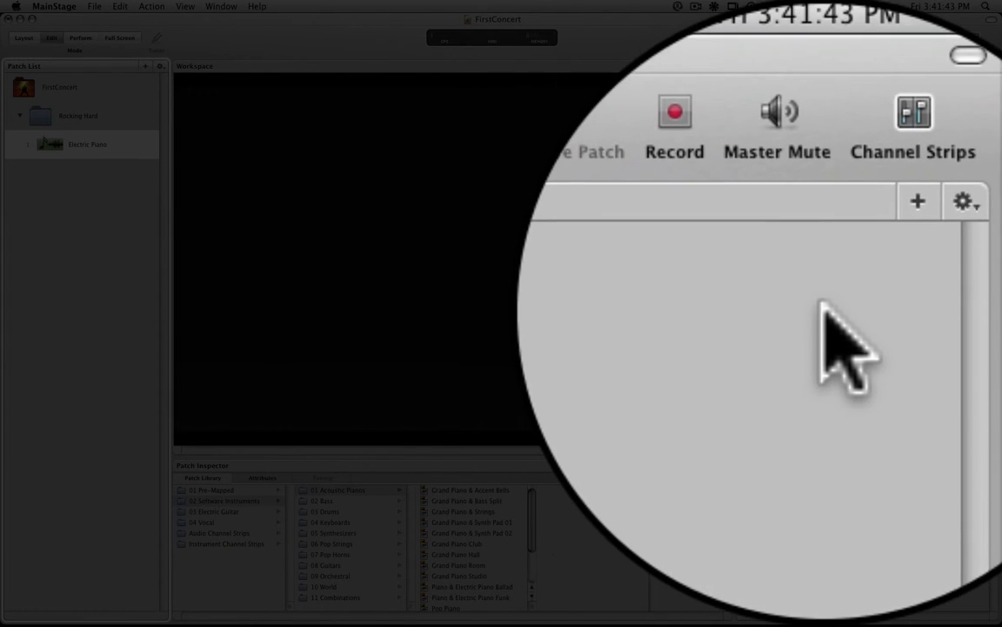
left_click(918, 211)
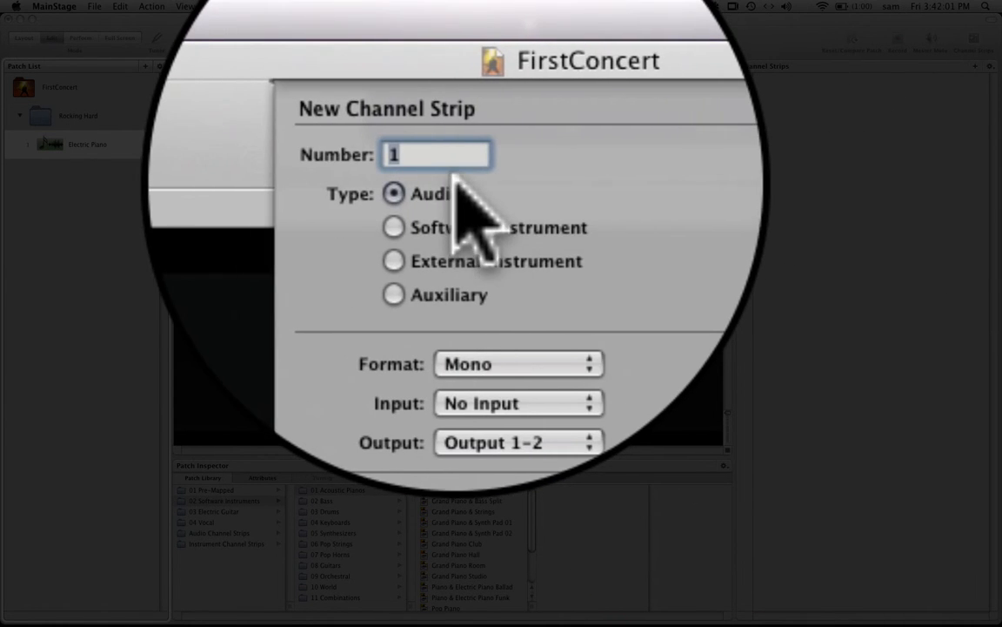
left_click(436, 228)
left_click(509, 156)
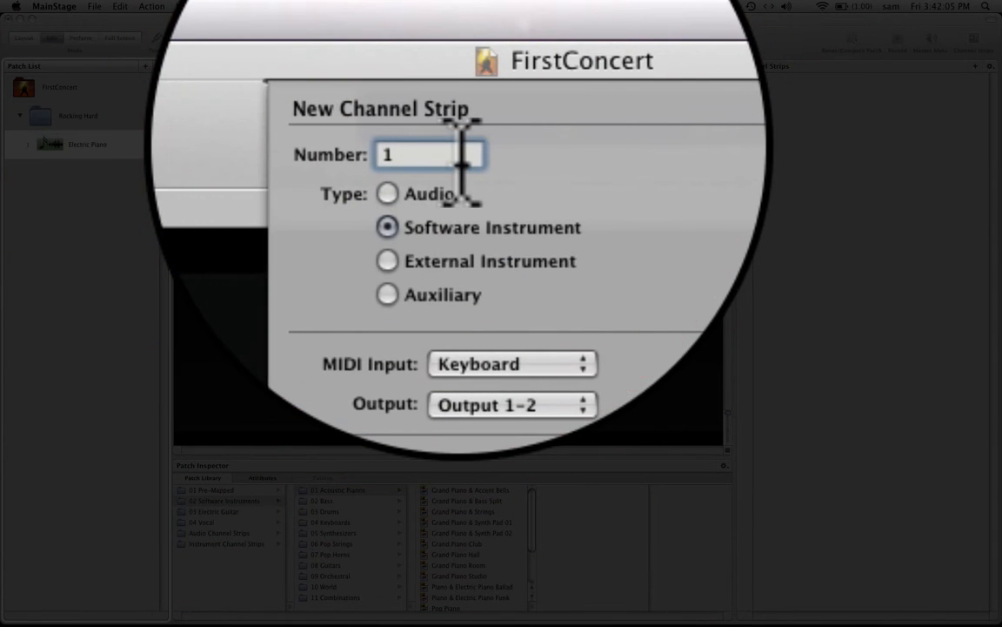
left_click(535, 363)
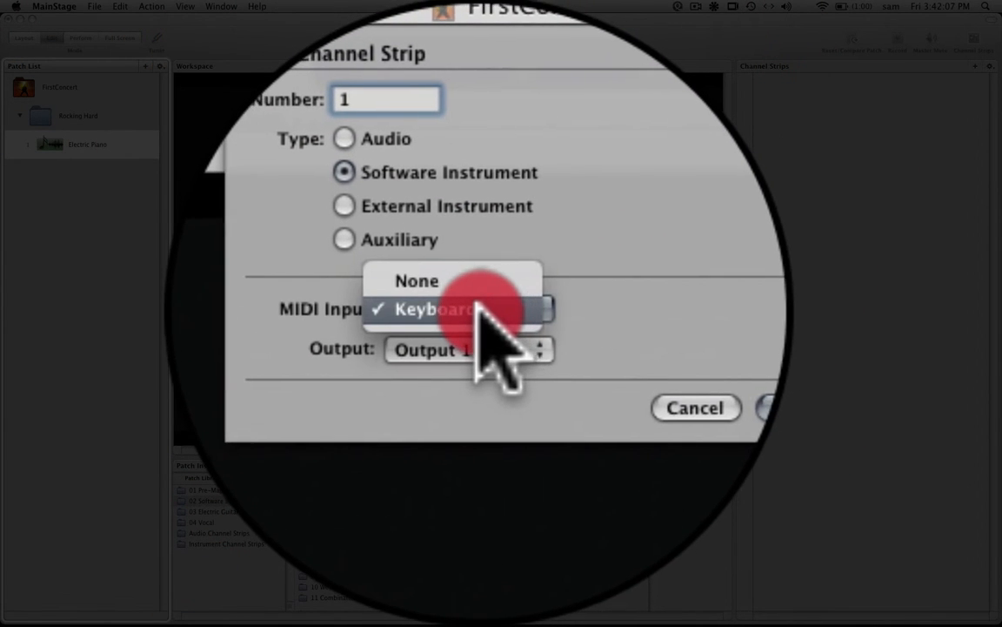
left_click(476, 306)
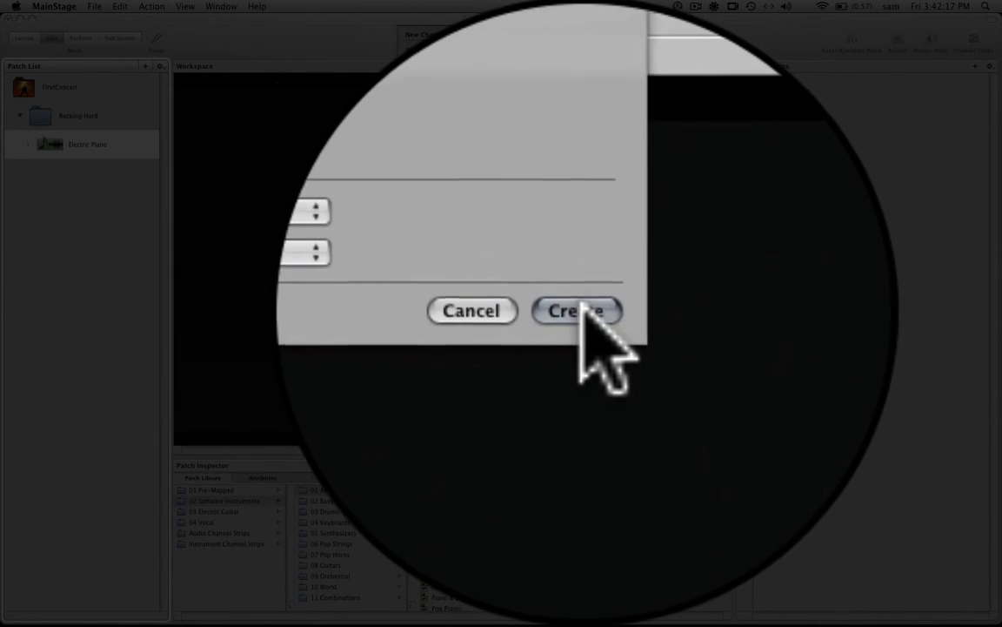
left_click(707, 351)
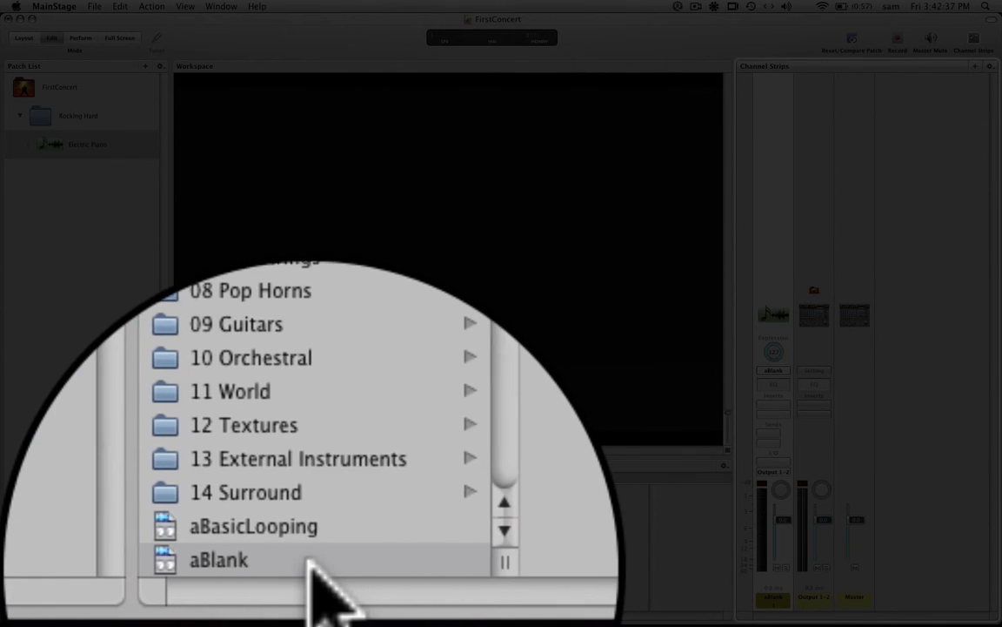
Select the aBlank setting in the channel strip library and view the library's action options, including Set as Default Channel Strip.
left_click(222, 605)
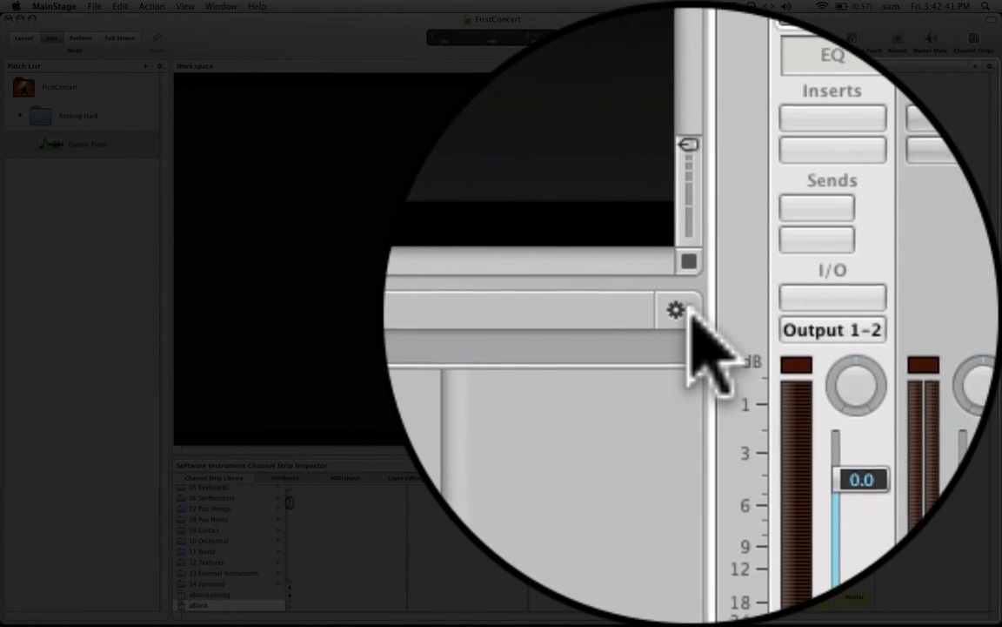
left_click(725, 468)
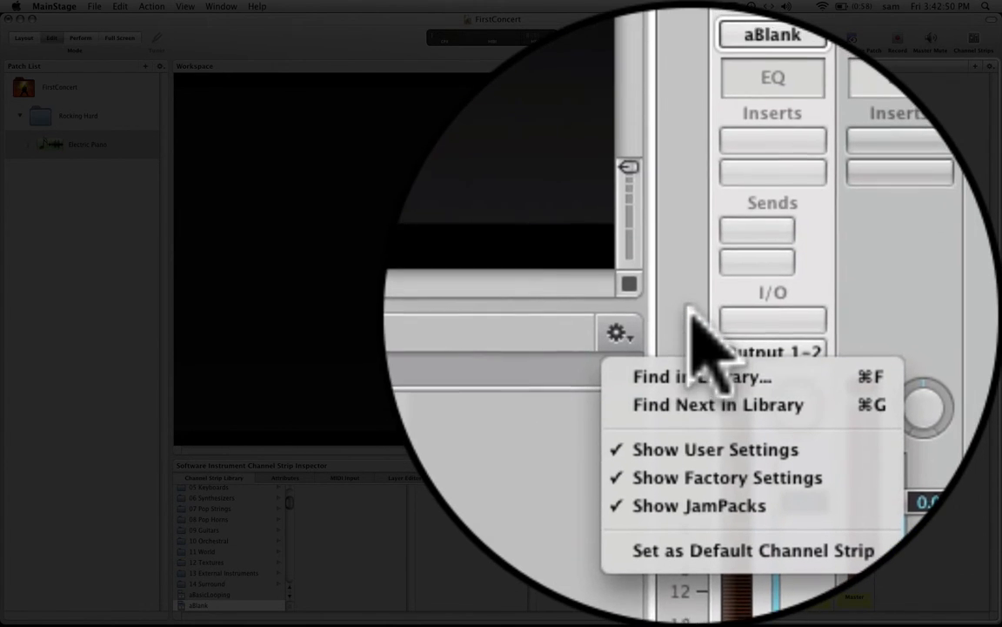
left_click(692, 310)
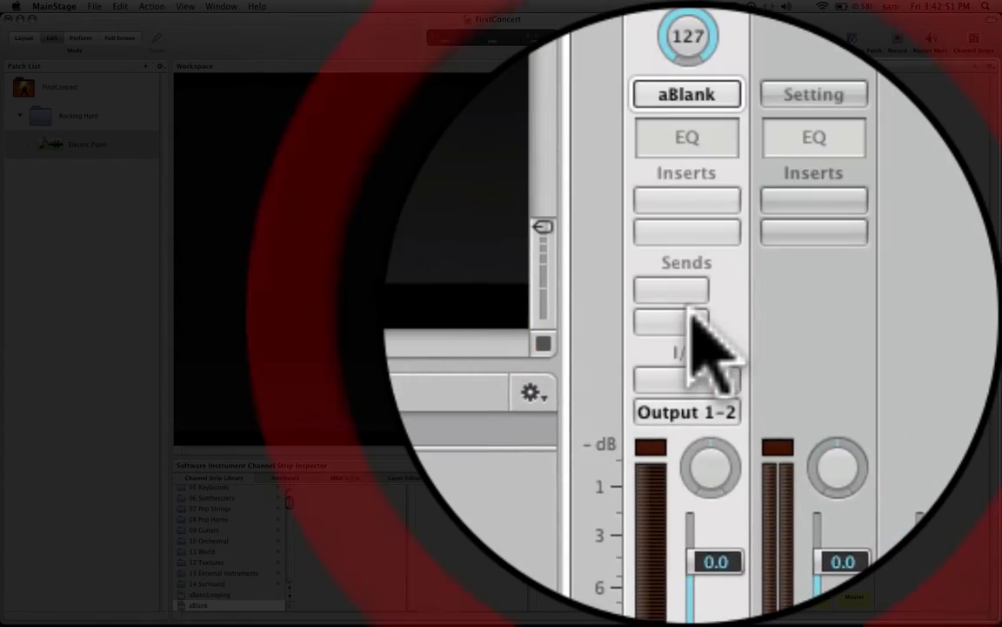
Load the EVP88 instrument into the Electric Piano patch's channel strip, close its window, and reset the channel strip.
left_click_drag(692, 311, 692, 401)
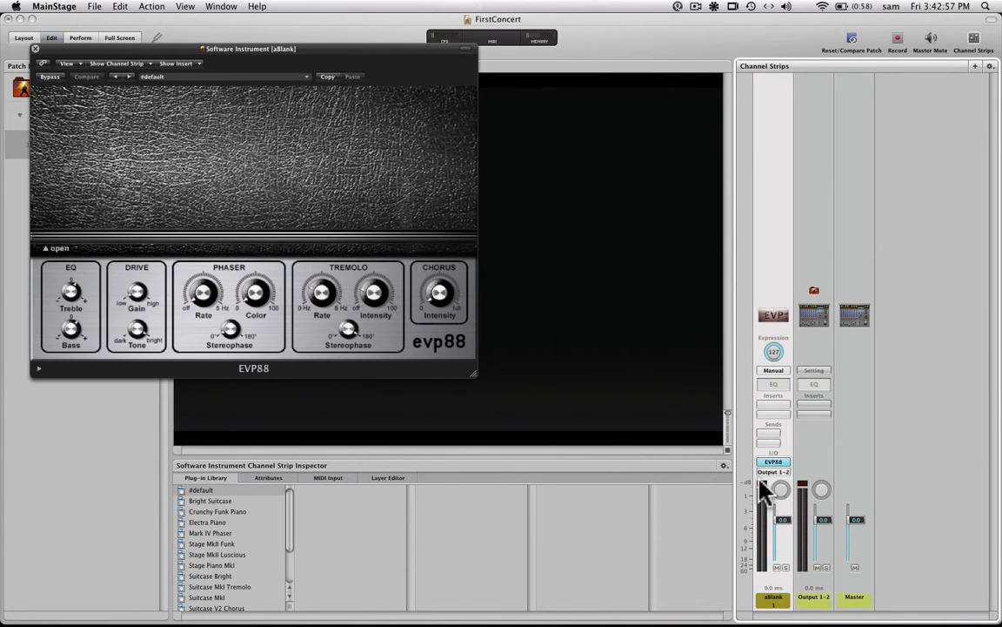
left_click(35, 49)
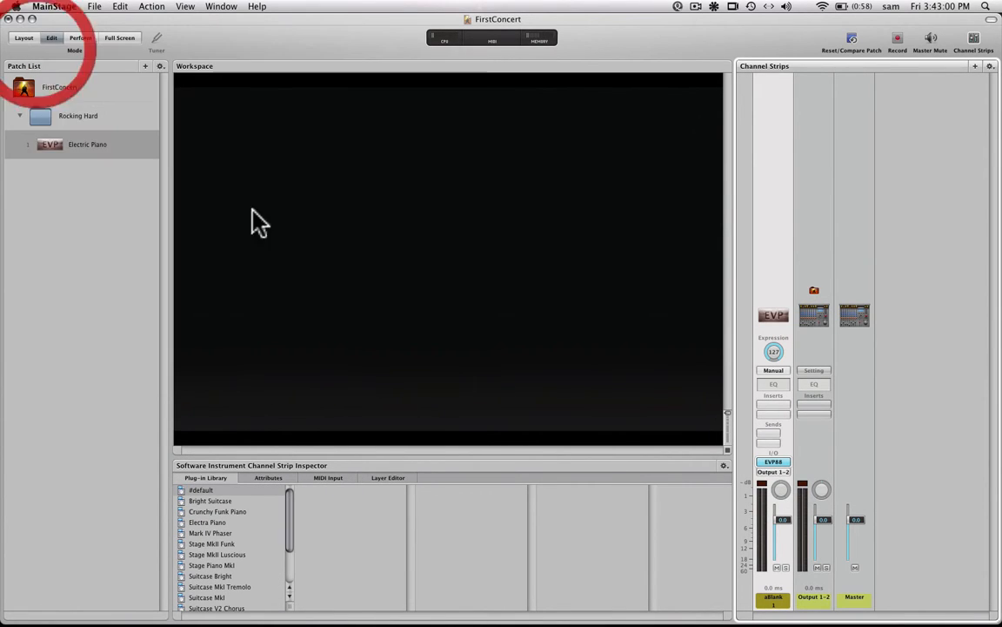
left_click(775, 372)
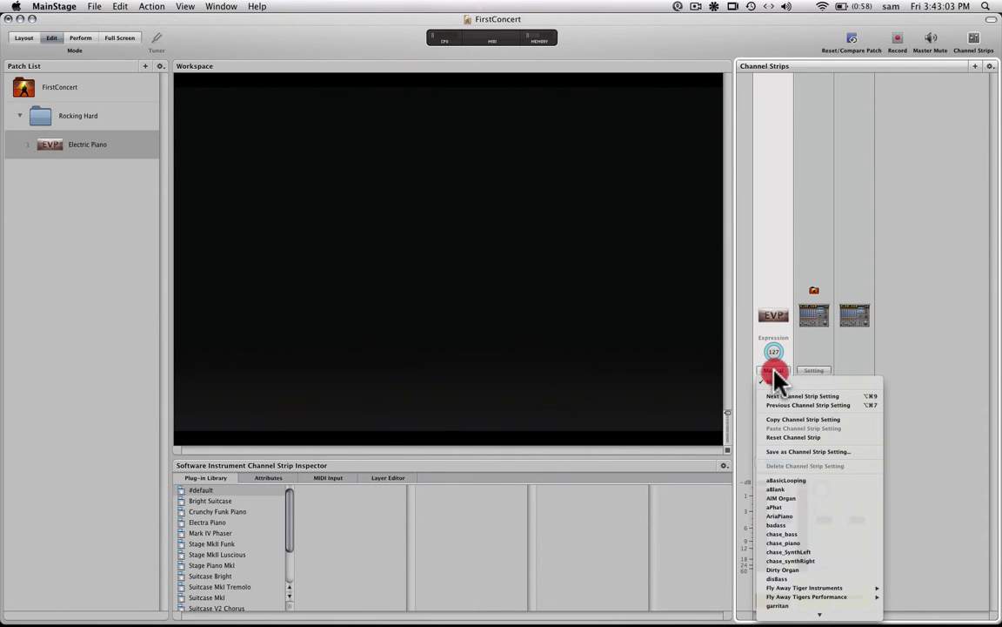
left_click(786, 437)
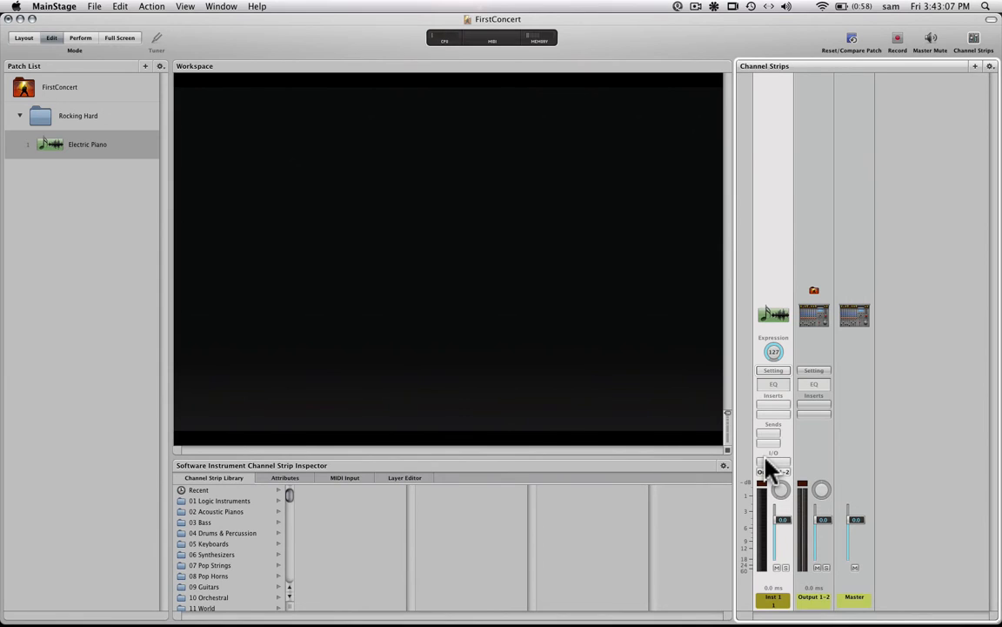
Save the empty channel strip's configuration as the channel strip setting aBlank, replacing the existing file.
left_click(769, 371)
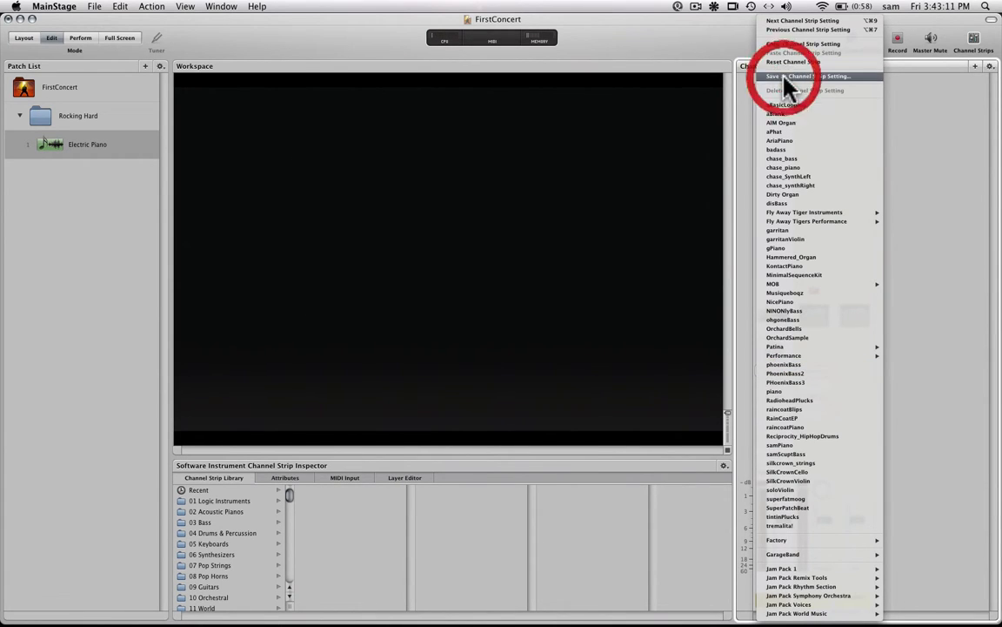
left_click(788, 78)
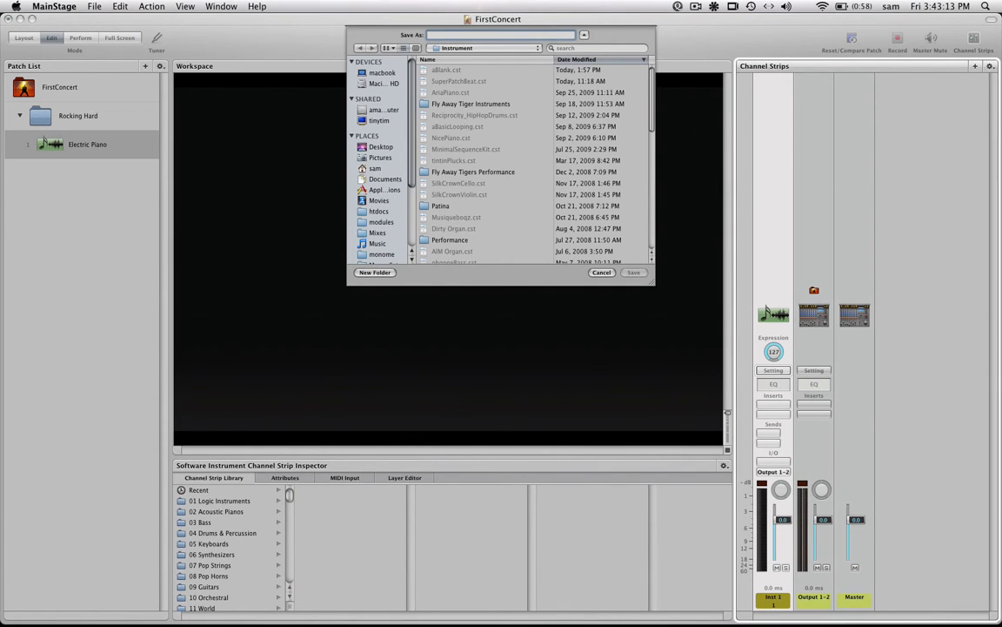
type("aBlank")
key("Return")
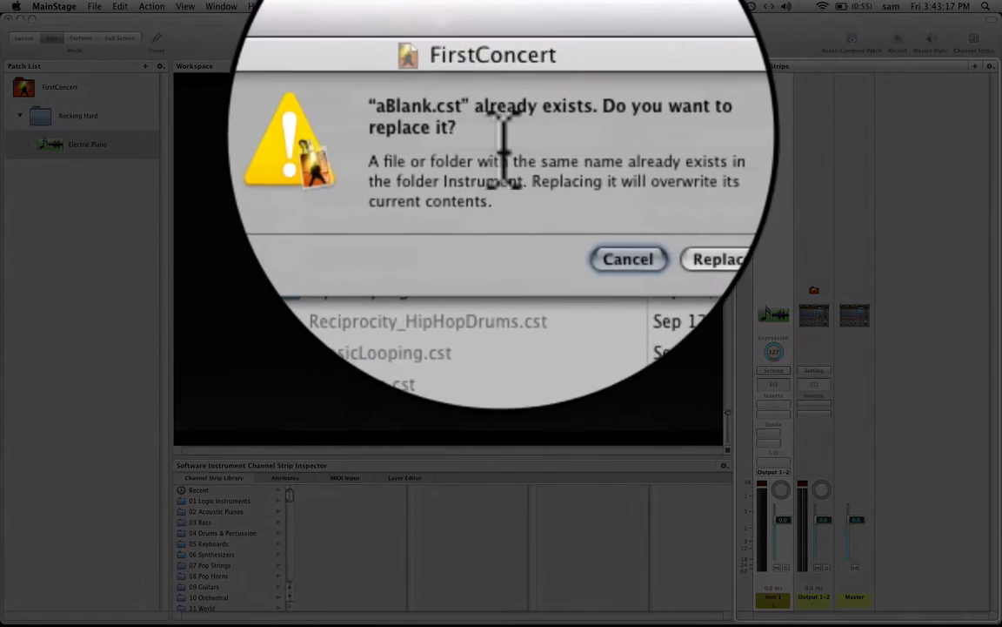
left_click(590, 291)
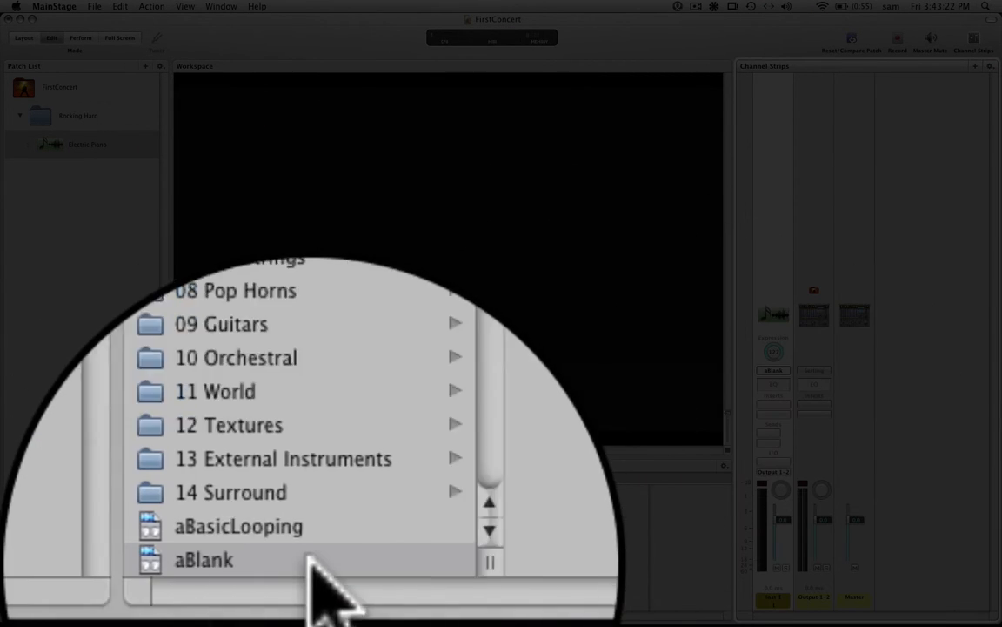
Make the aBlank setting from the channel strip library the default channel strip.
left_click(309, 560)
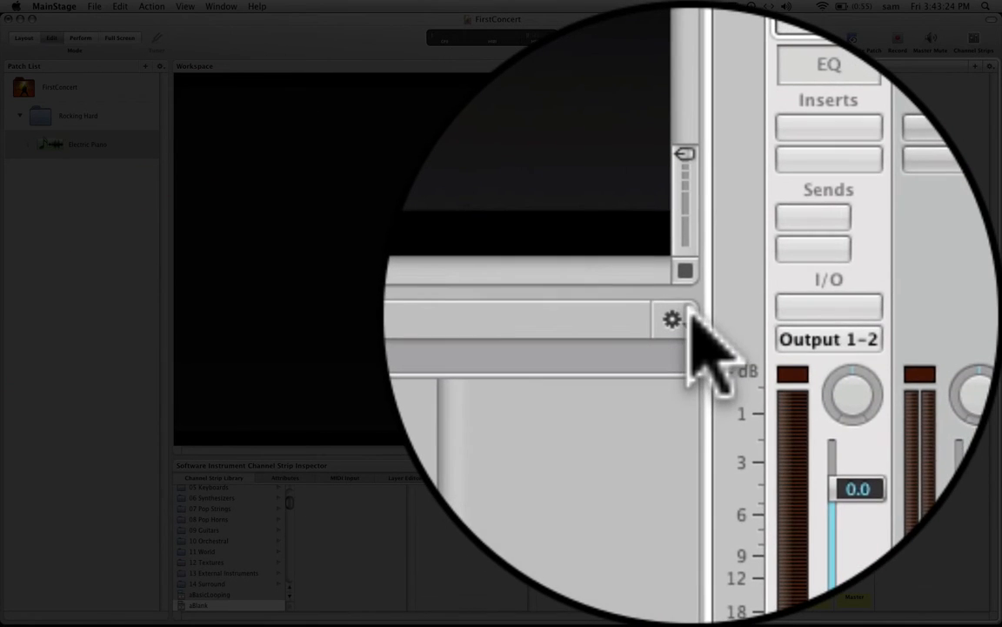
left_click(692, 320)
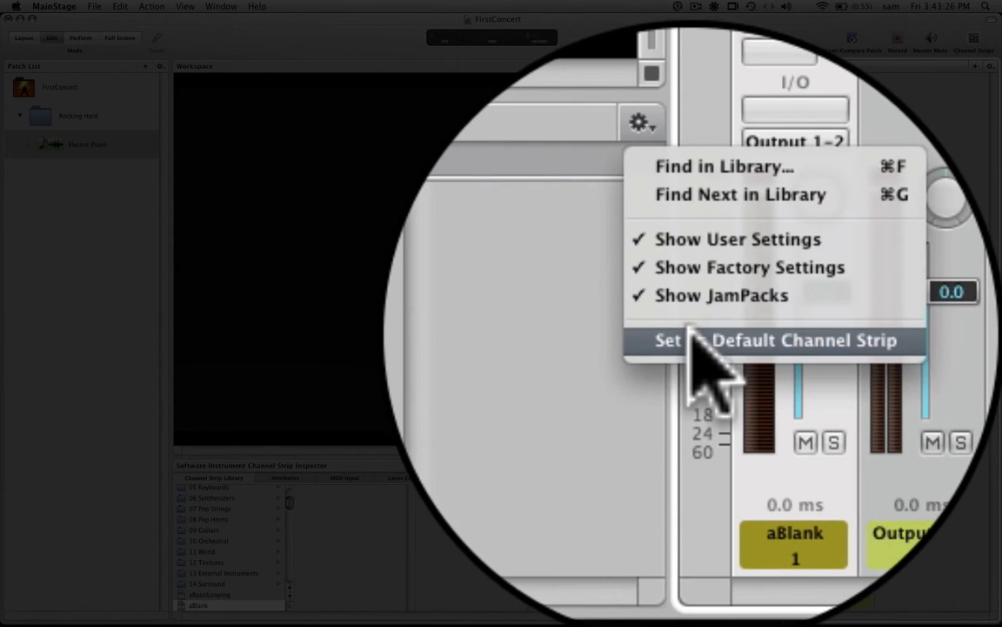
left_click(692, 335)
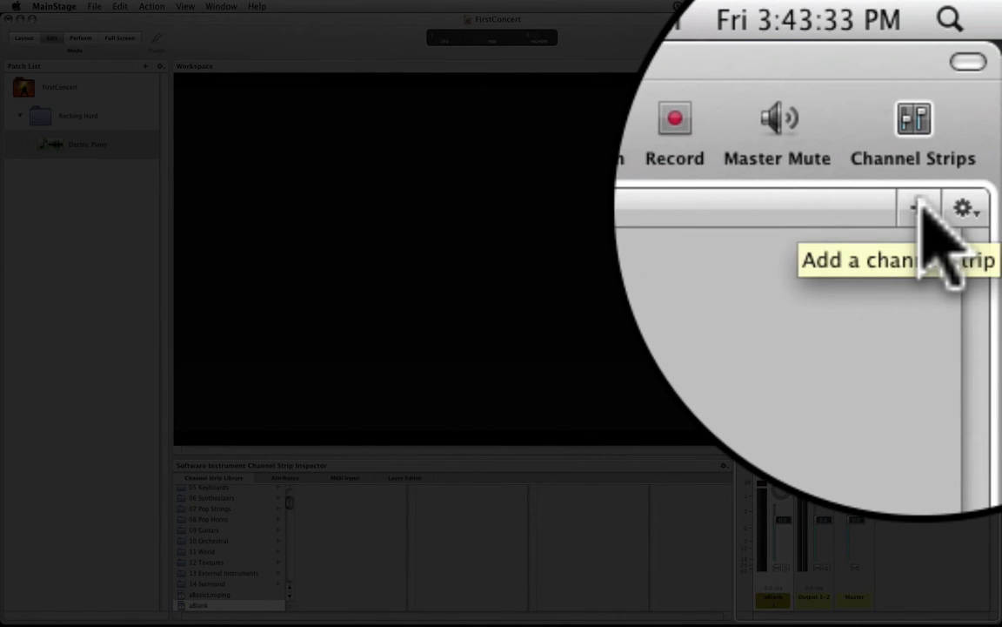
Load the EVP88 instrument into the aBlank channel strip, lower its tremolo intensity, and close the plug-in window.
left_click(915, 207)
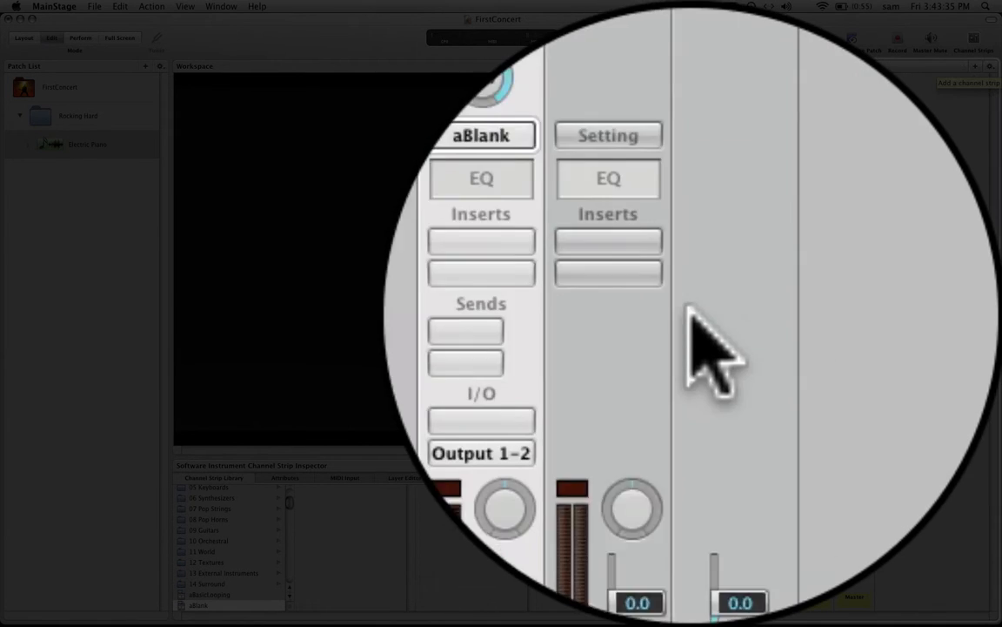
left_click_drag(691, 311, 691, 385)
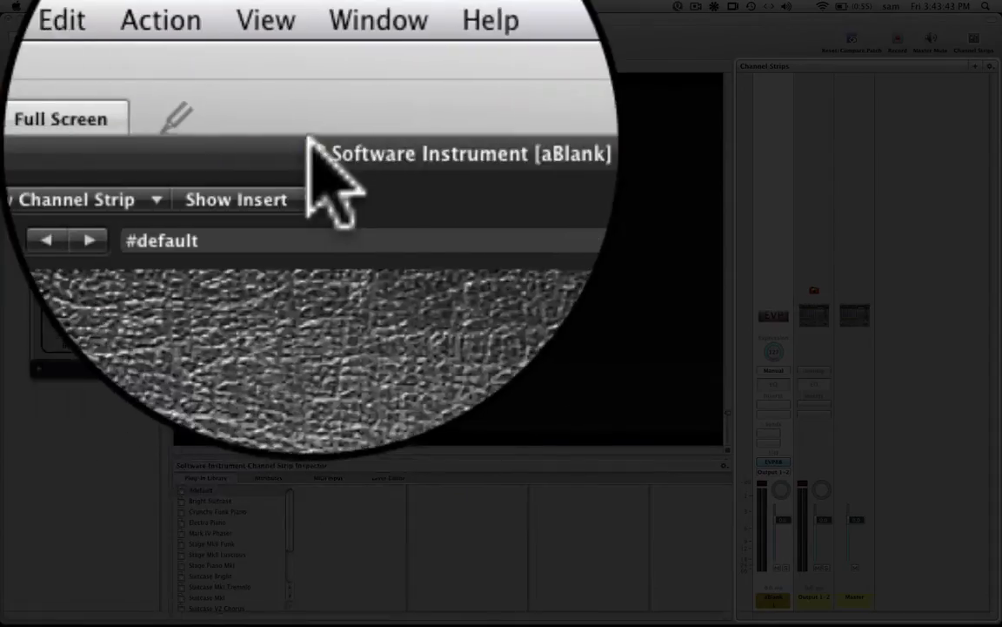
left_click_drag(199, 45, 384, 118)
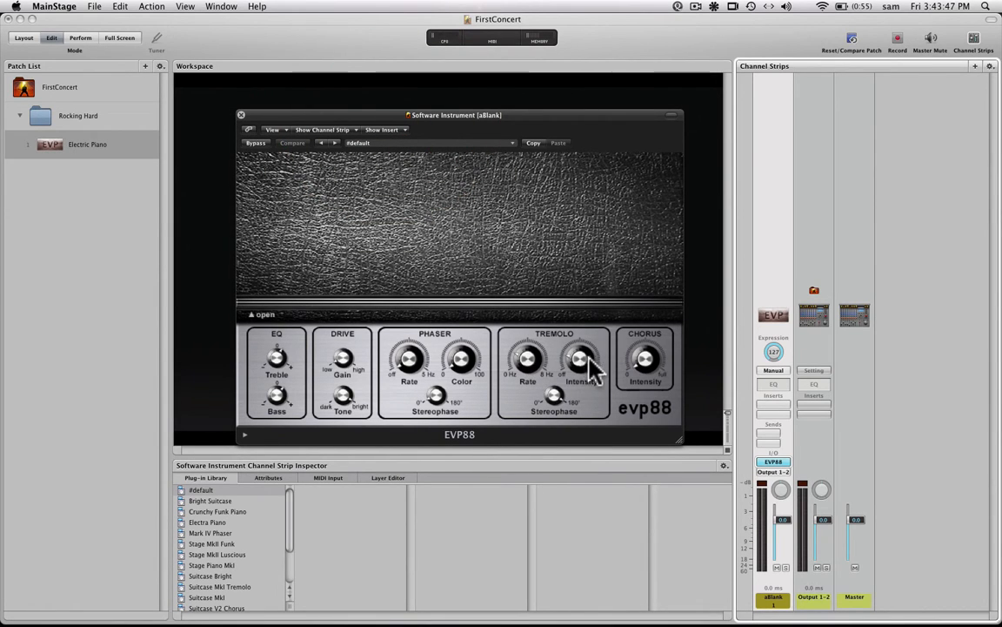
left_click_drag(585, 364, 588, 399)
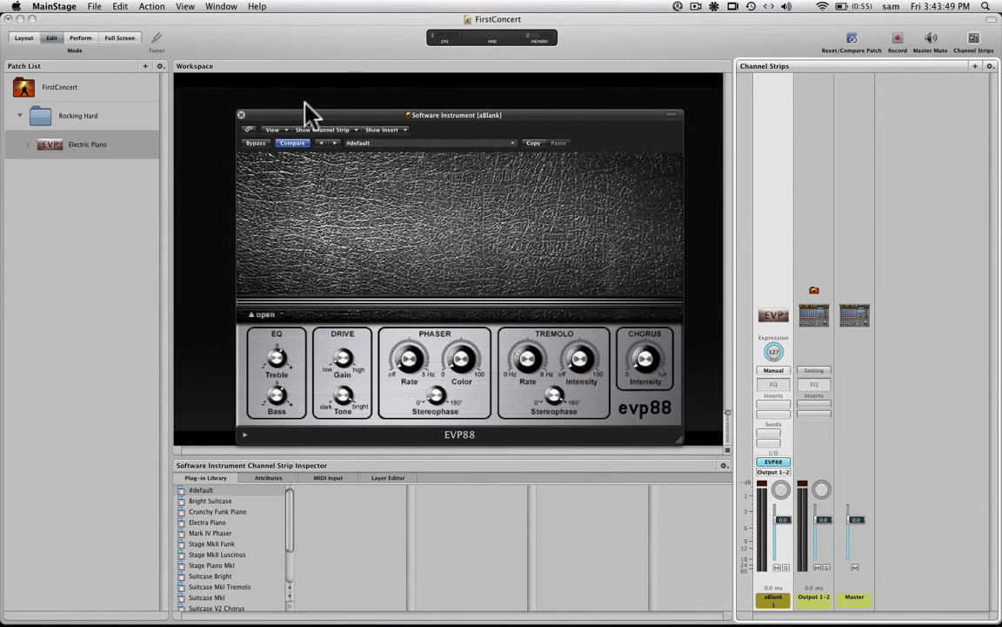
left_click(240, 114)
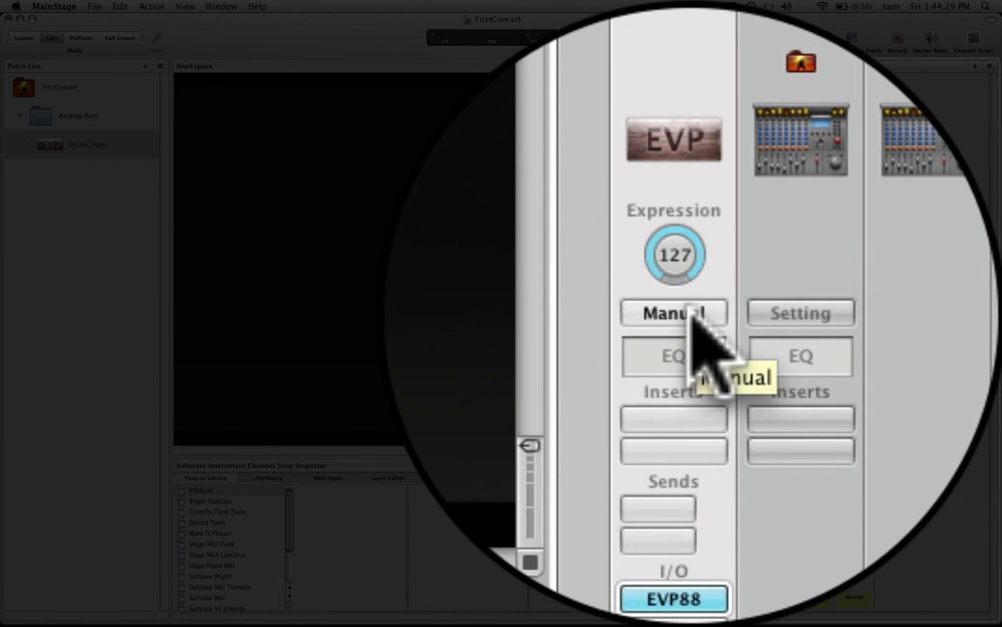
Insert a Channel EQ on the aBlank channel strip and add a send to Bus 1.
left_click(691, 312)
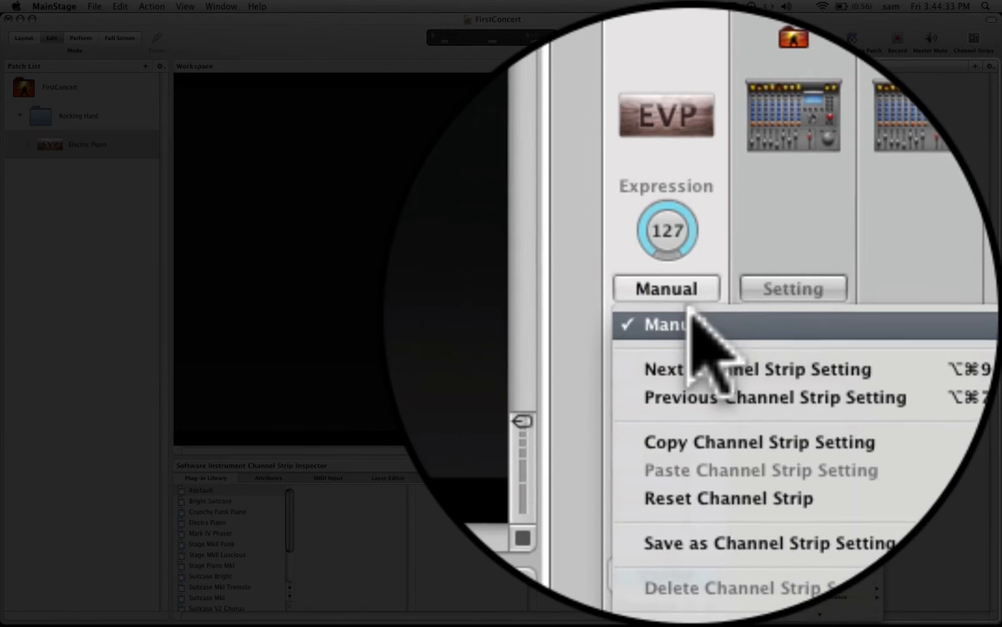
left_click(694, 315)
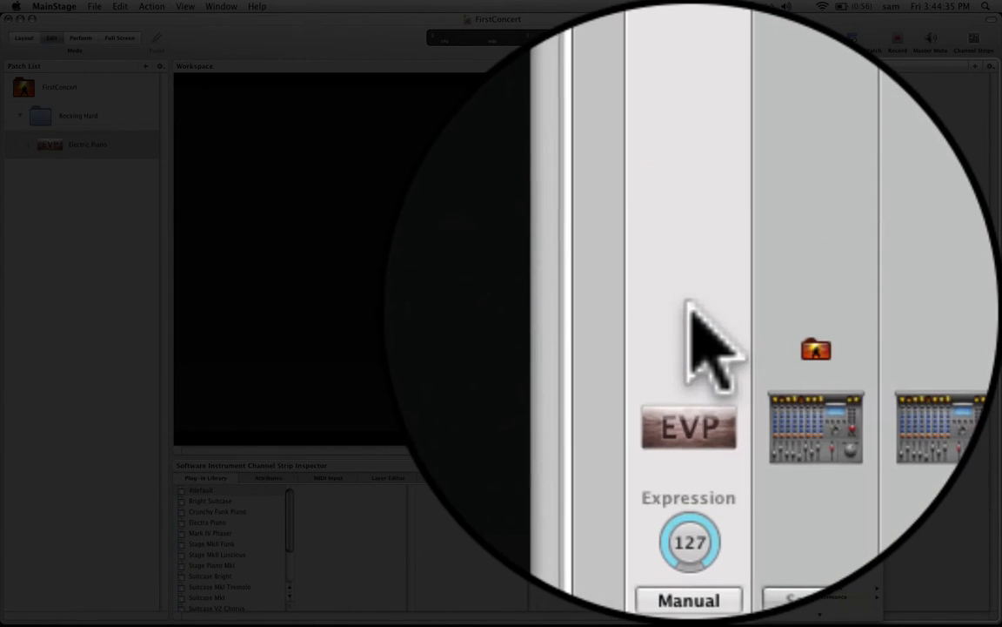
left_click(694, 313)
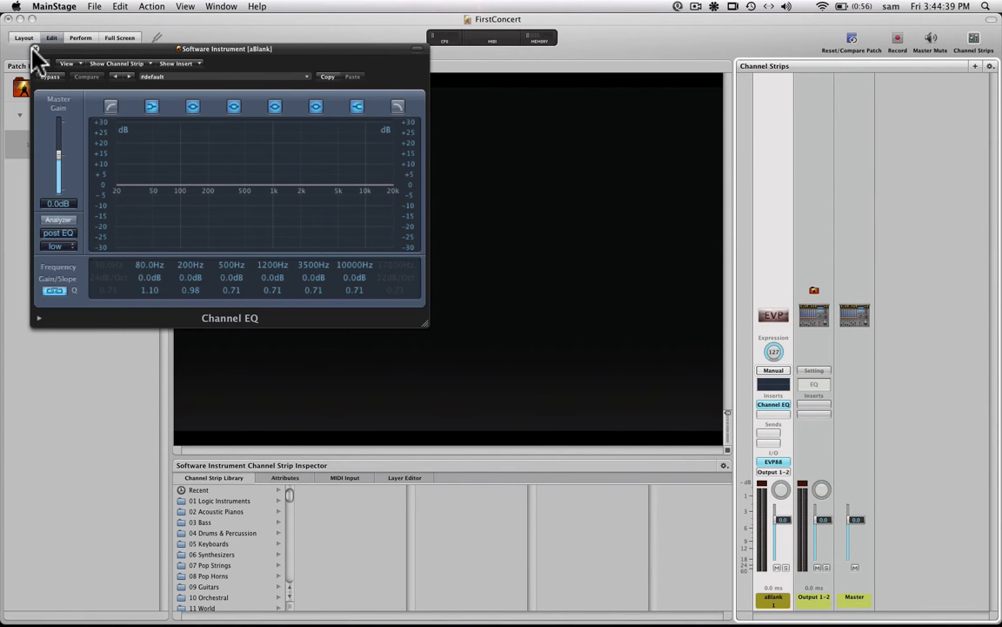
left_click(31, 47)
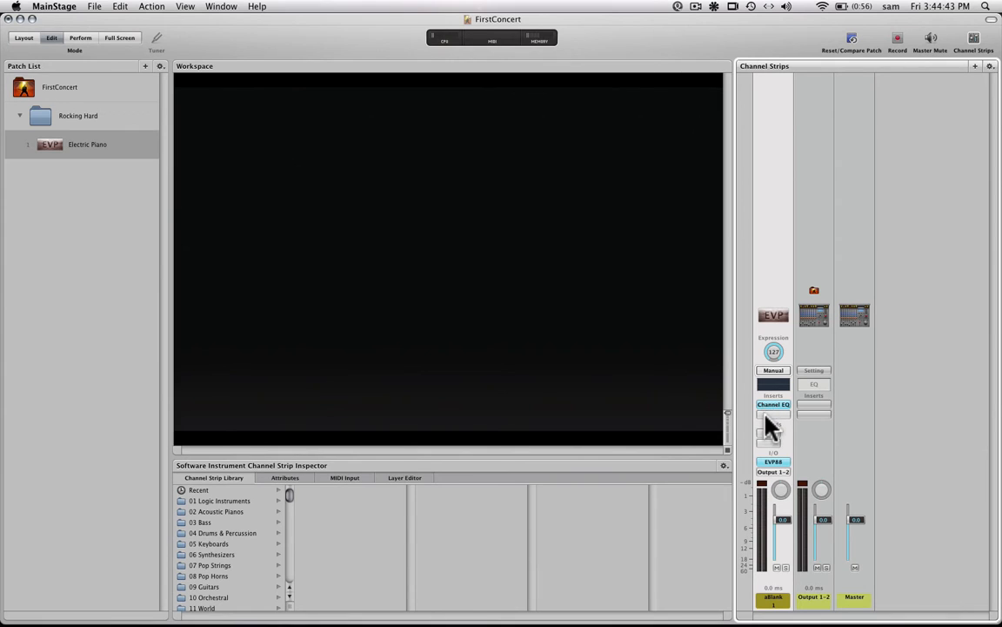
left_click_drag(769, 432, 819, 483)
left_click_drag(744, 363, 651, 306)
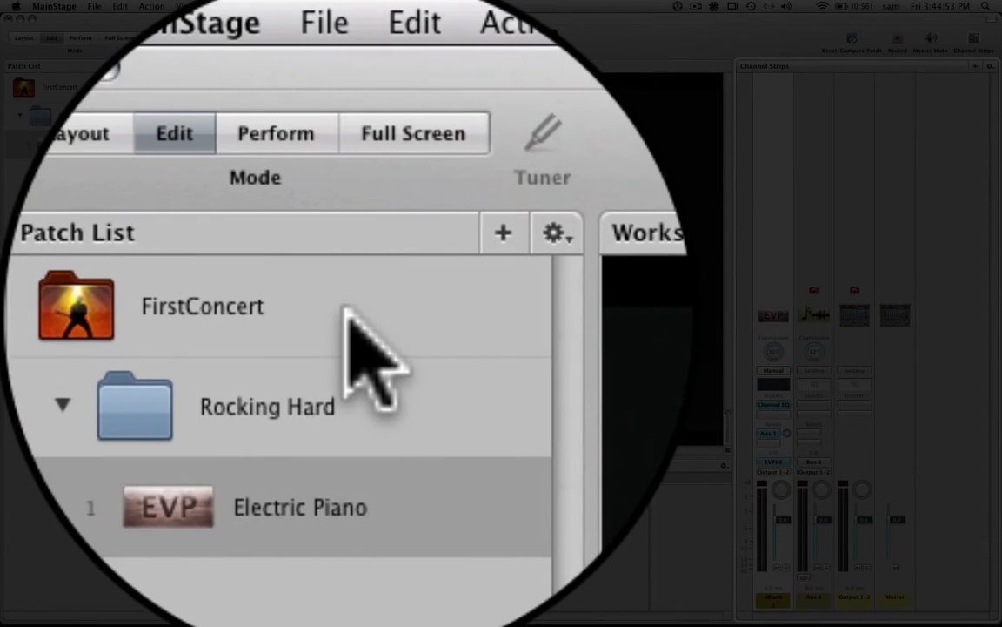
Rename the Aux 1 channel strip at the FirstConcert level as Reverb.
left_click(347, 304)
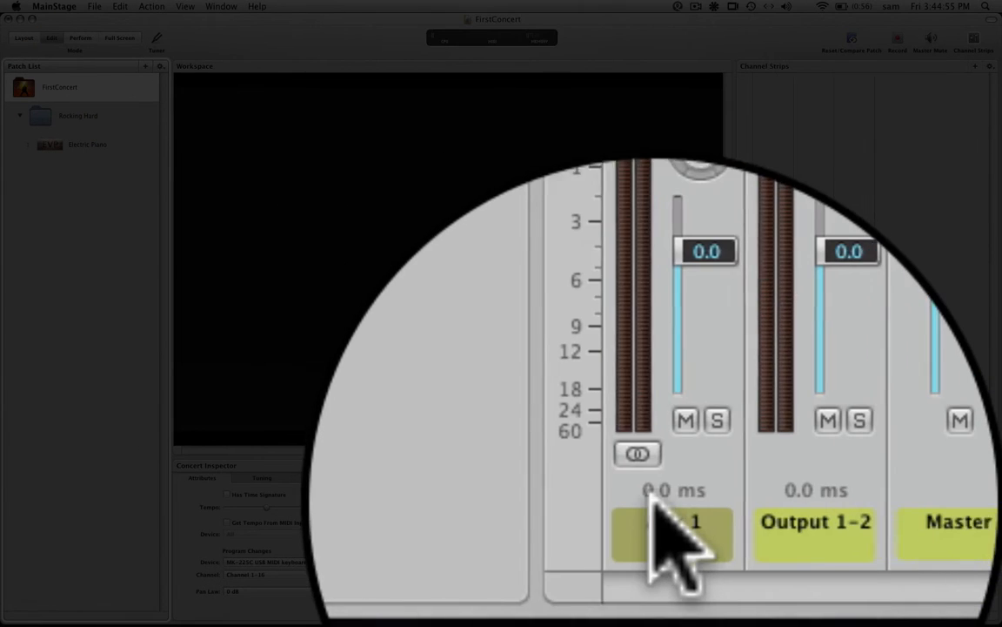
left_click(653, 518)
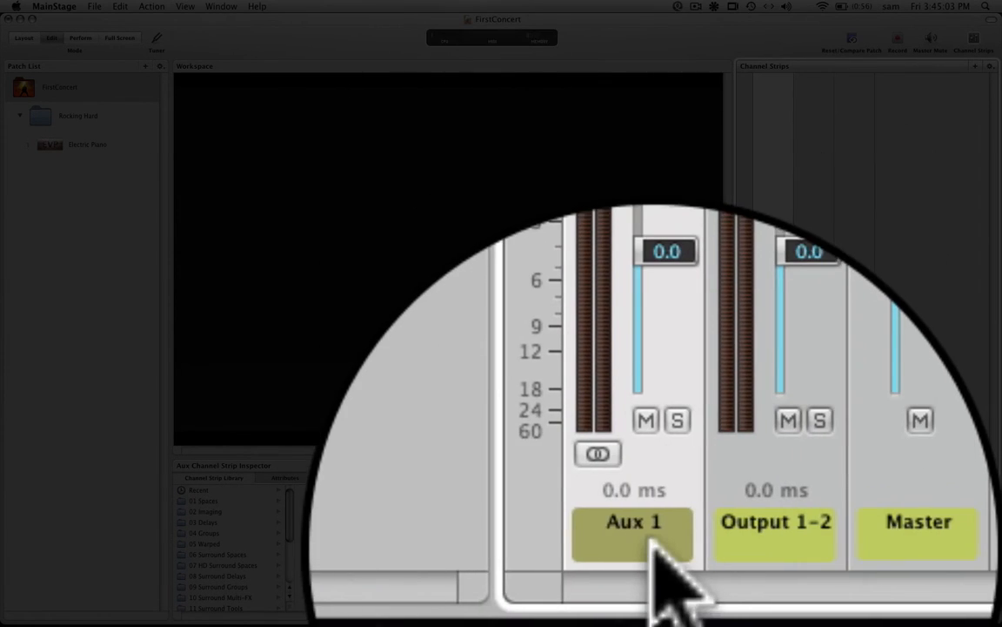
double_click(653, 518)
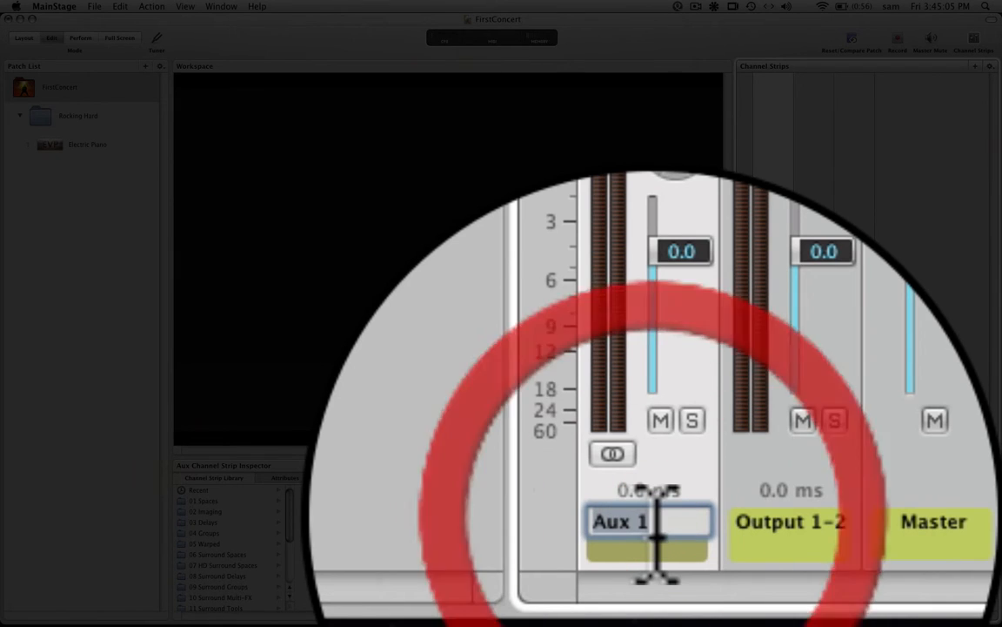
type("Reverb")
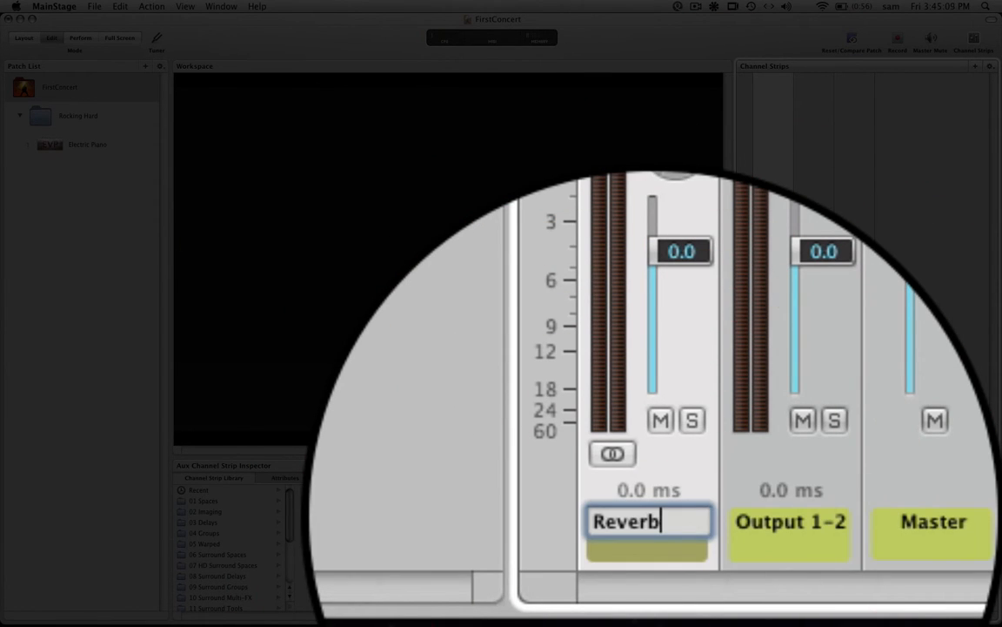
key("Return")
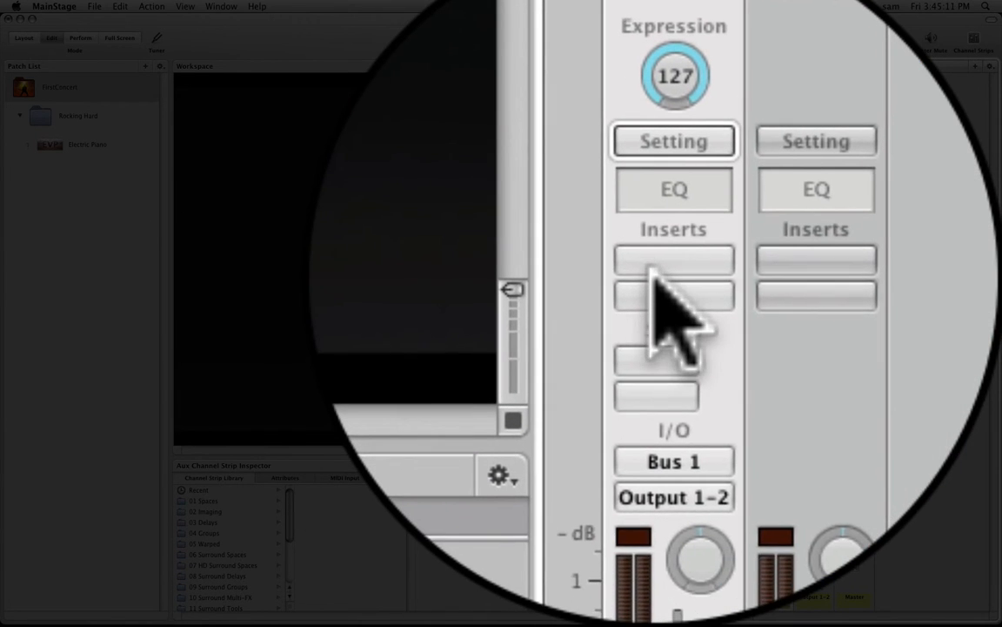
Insert a stereo Space Designer on the Reverb channel strip, raise its reverb output to maximum, and close the plug-in.
left_click(653, 262)
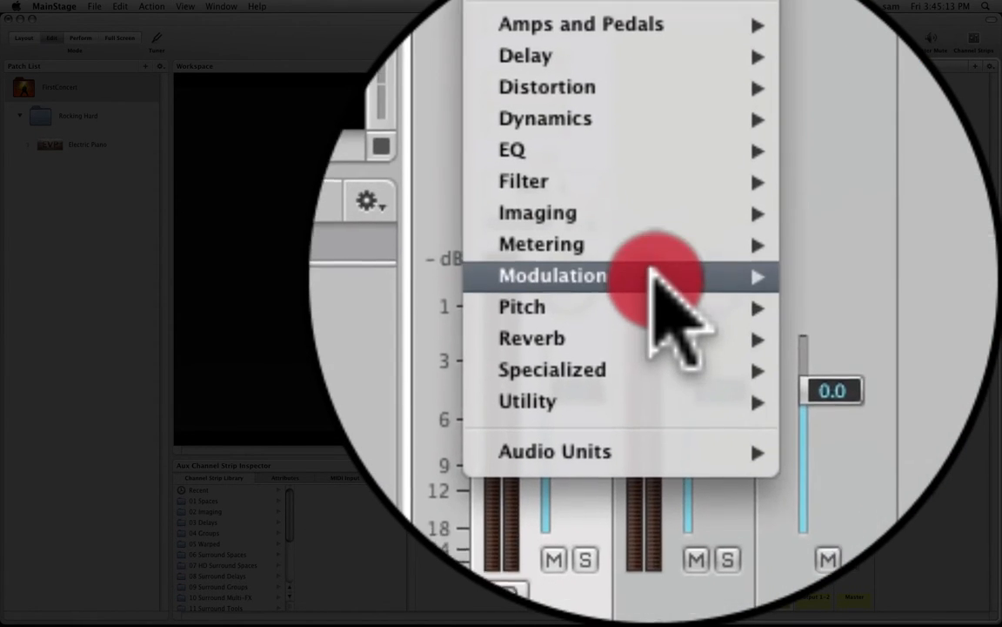
left_click(654, 277)
mouse_move(654, 348)
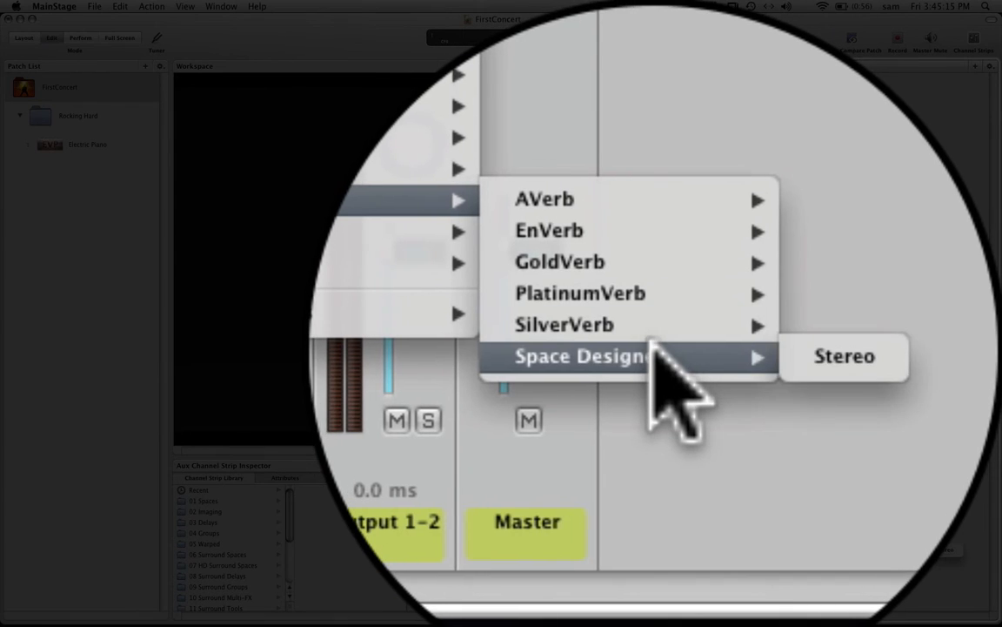
left_click(844, 356)
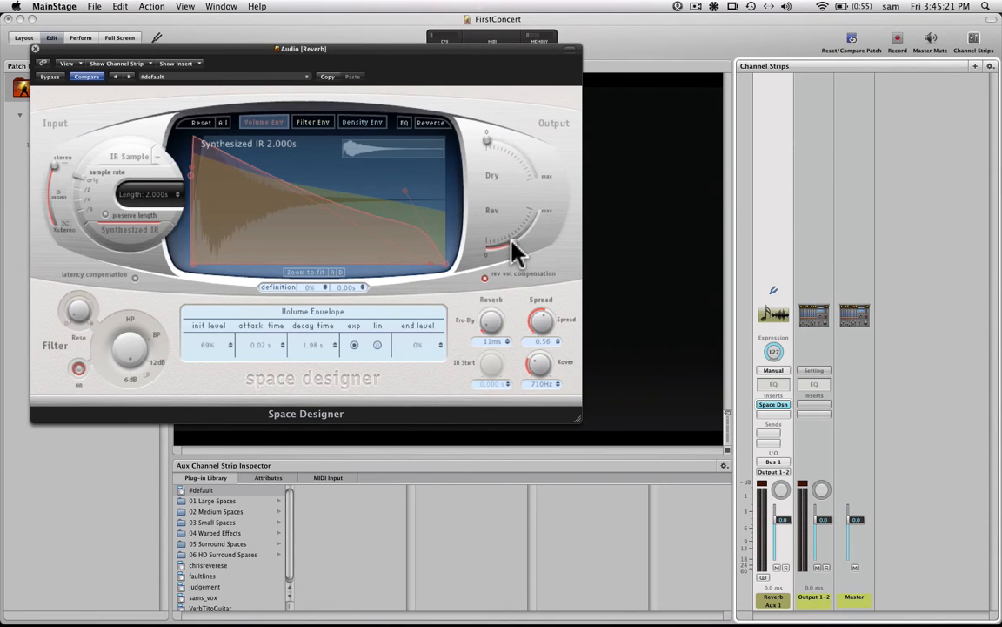
left_click_drag(532, 228, 537, 217)
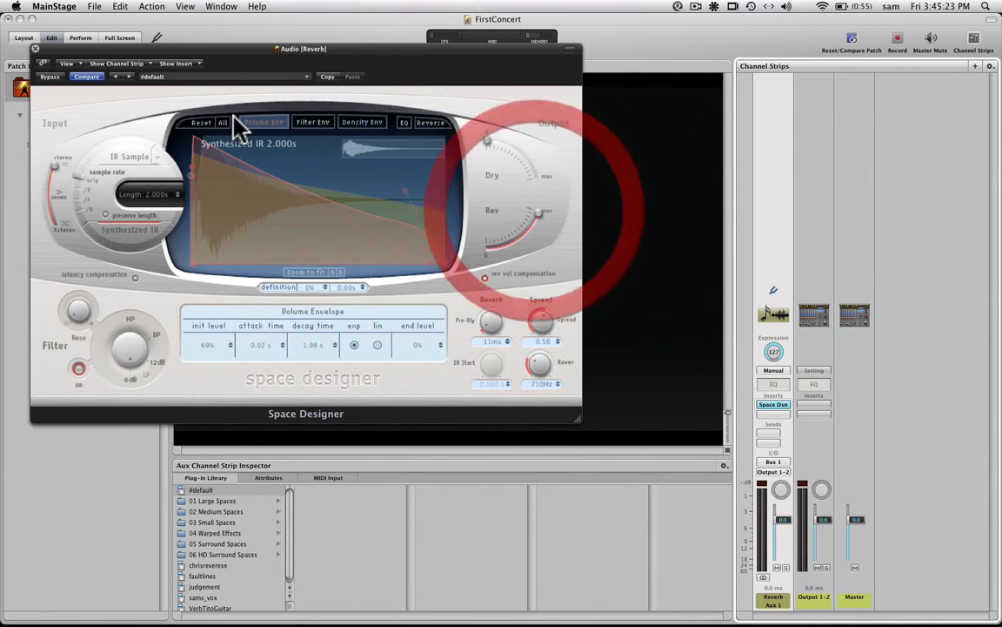
left_click(36, 49)
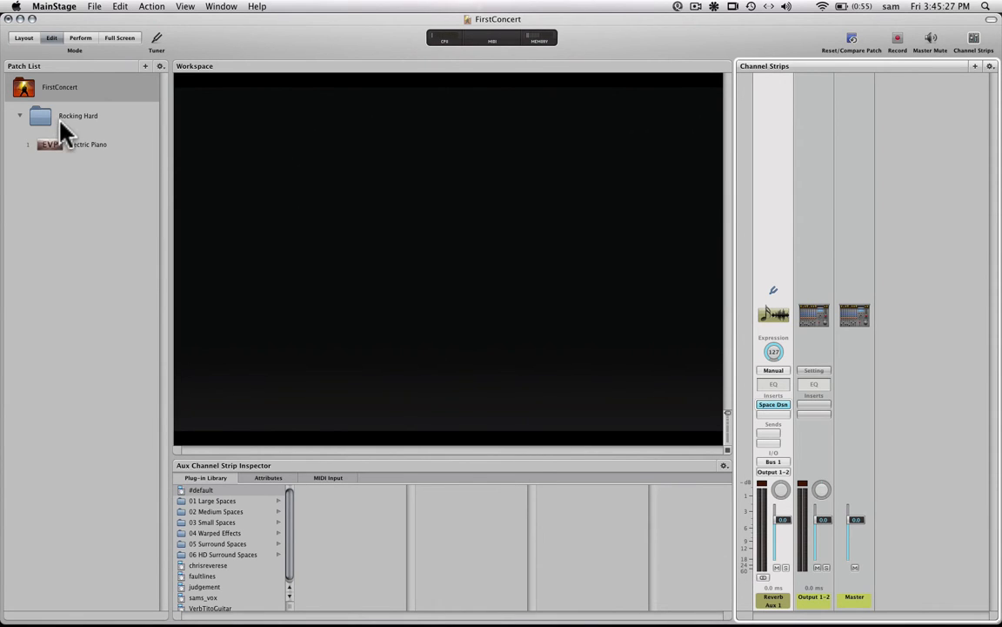
Adjust the Reverb send amount on the Electric Piano patch's aBlank channel strip, including a reset to its default level.
left_click(89, 150)
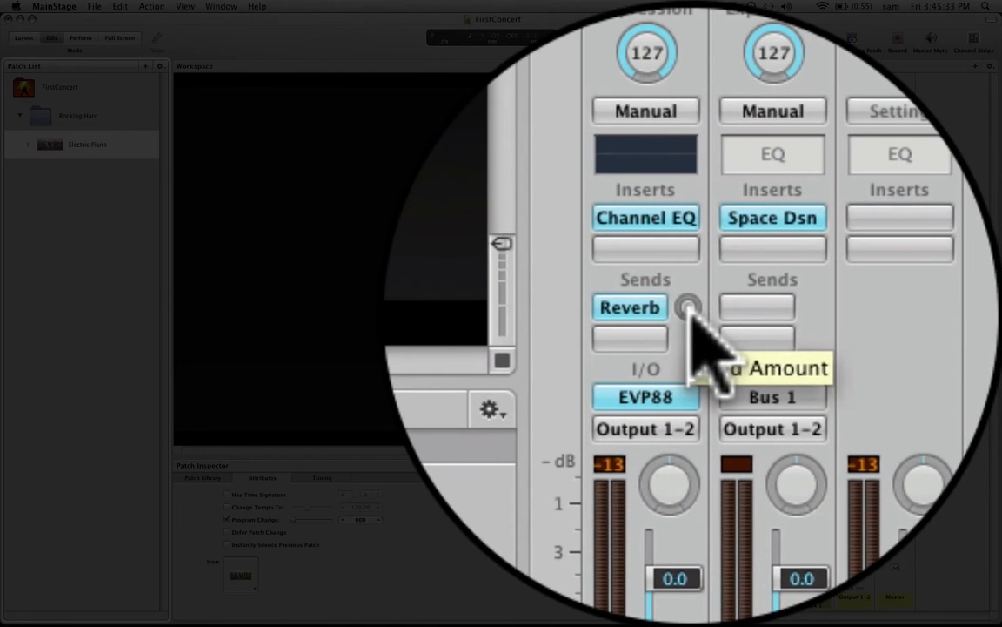
left_click(716, 335)
left_click_drag(692, 315, 700, 209)
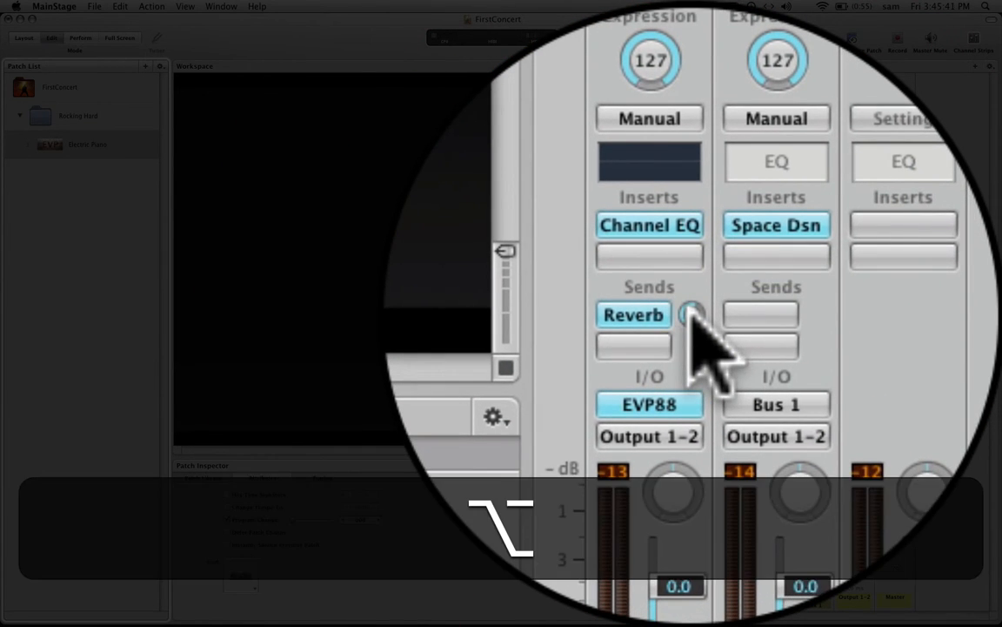
left_click(694, 313, "alt")
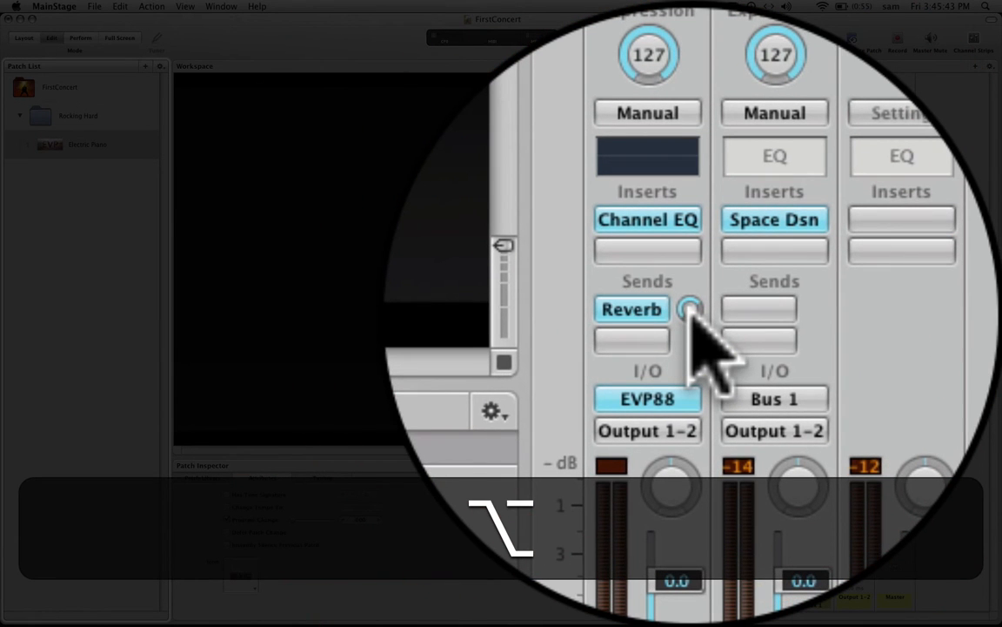
left_click_drag(694, 314, 787, 454)
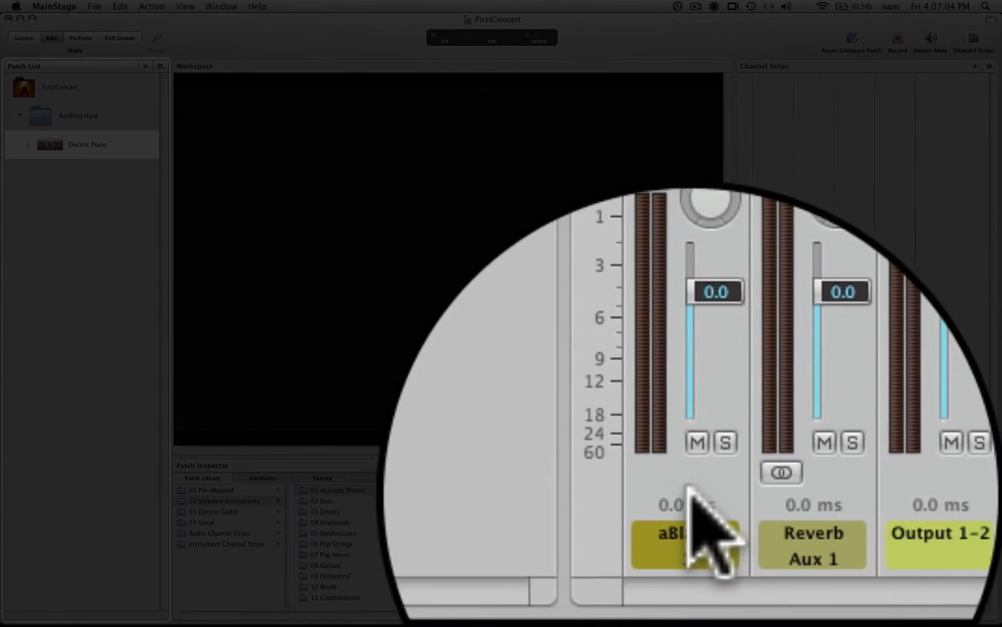
Copy the aBlank channel strip of the Electric Piano patch.
left_click(693, 541)
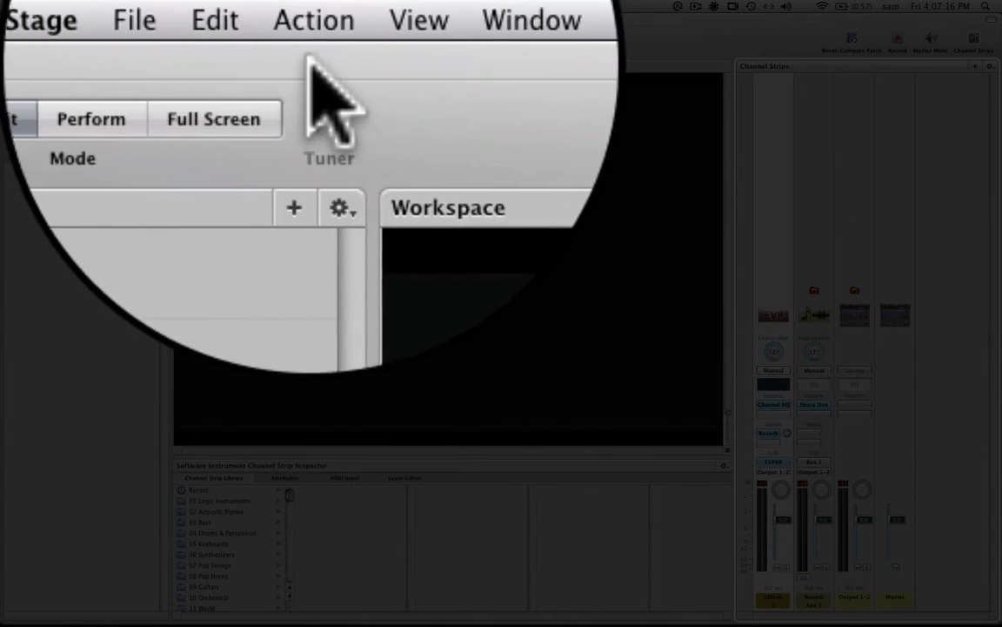
left_click(120, 6)
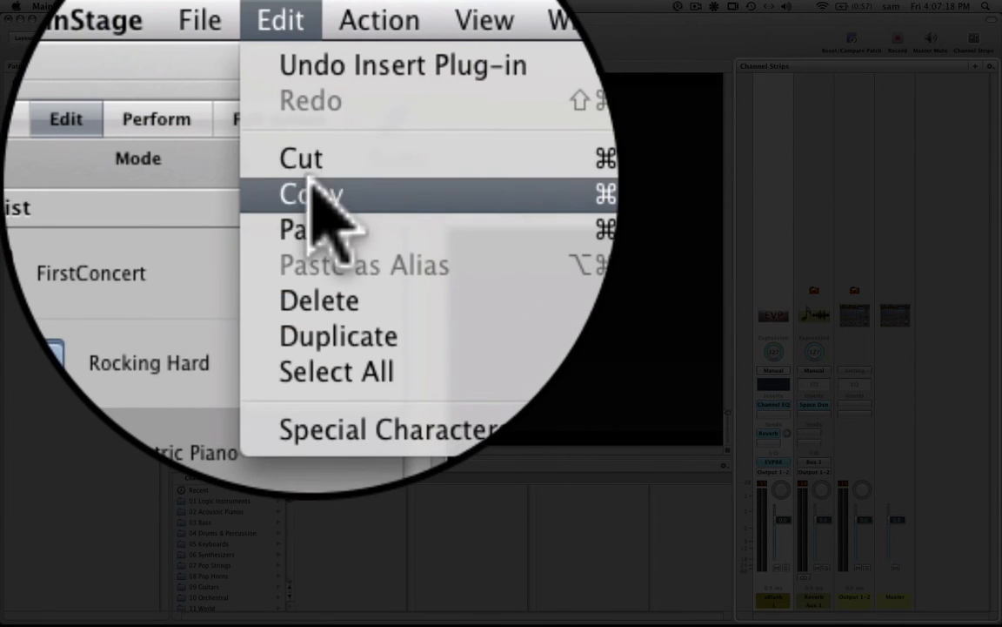
left_click(126, 71)
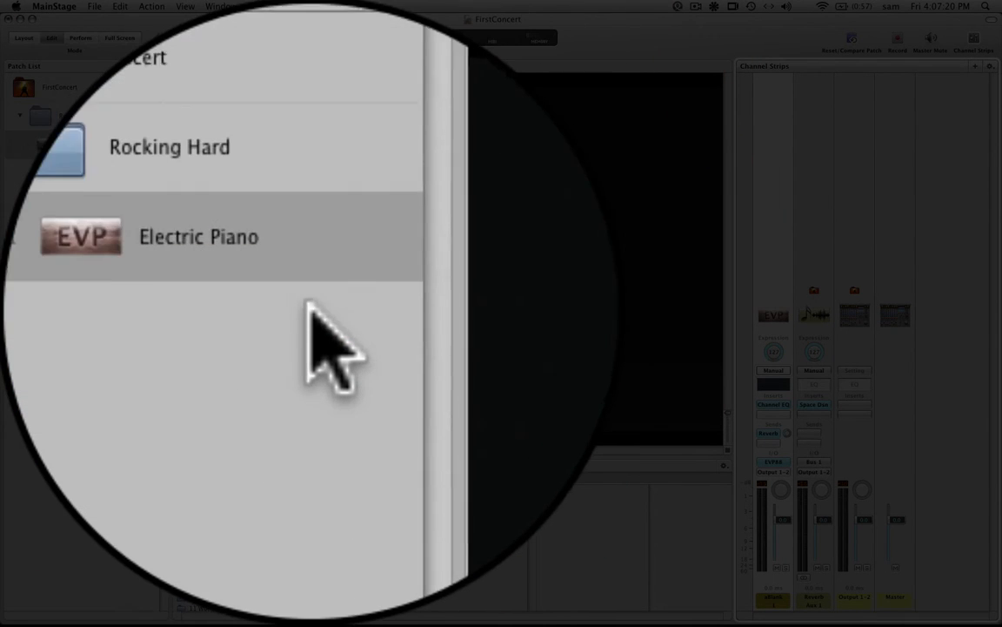
Add a new patch to the Rocking Hard set and paste the copied channel strip into it as an alias.
left_click(309, 300)
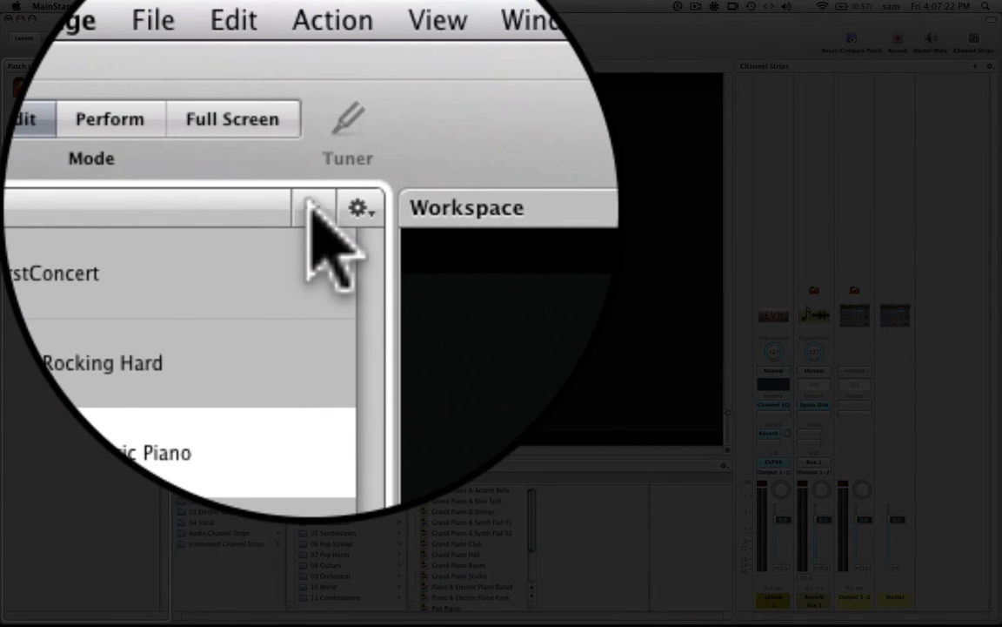
left_click(306, 198)
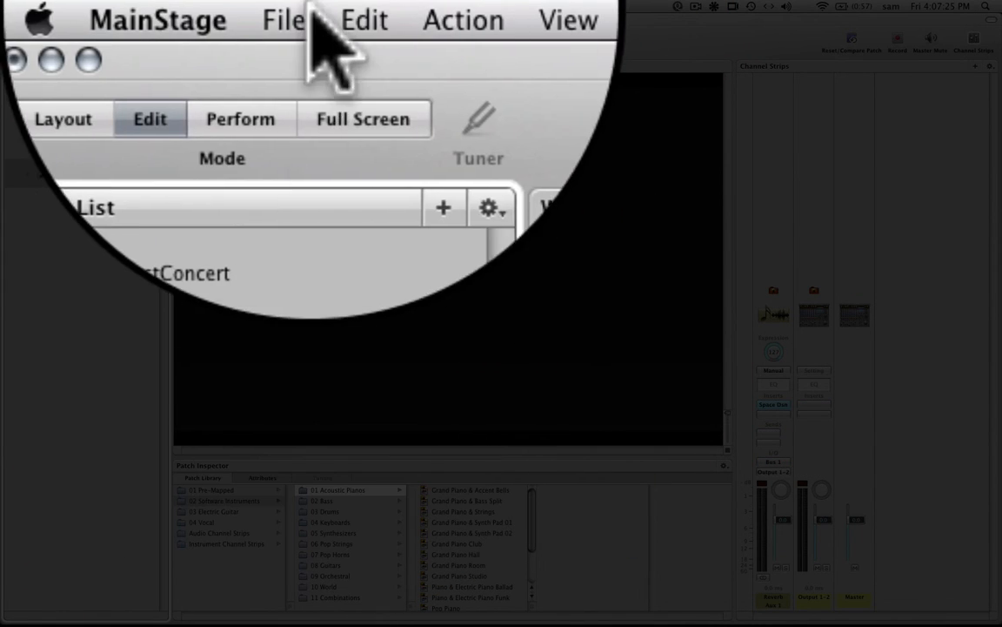
left_click(314, 19)
left_click(264, 311)
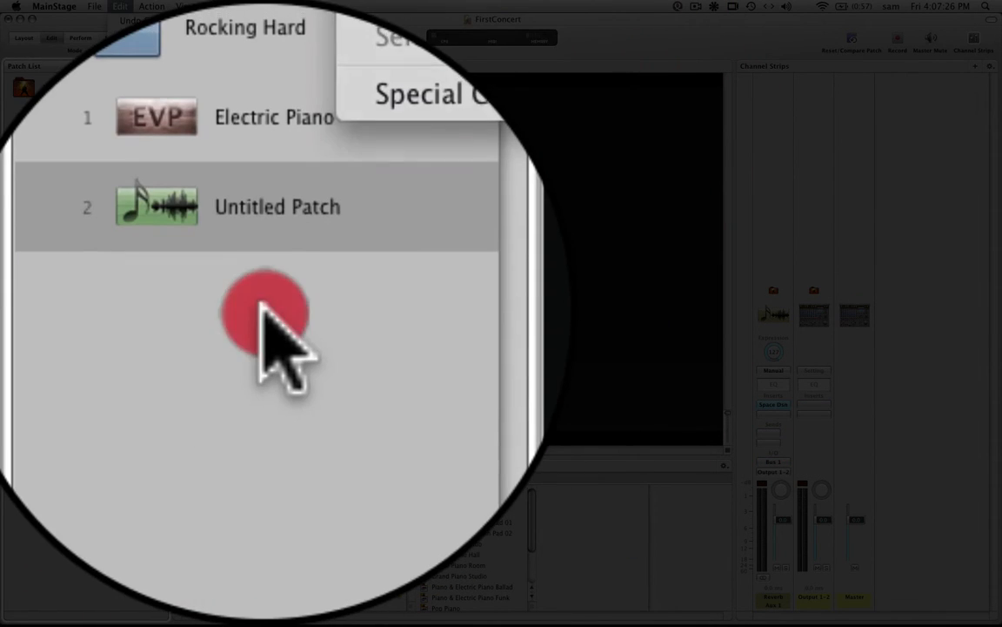
left_click(271, 311)
left_click(324, 24)
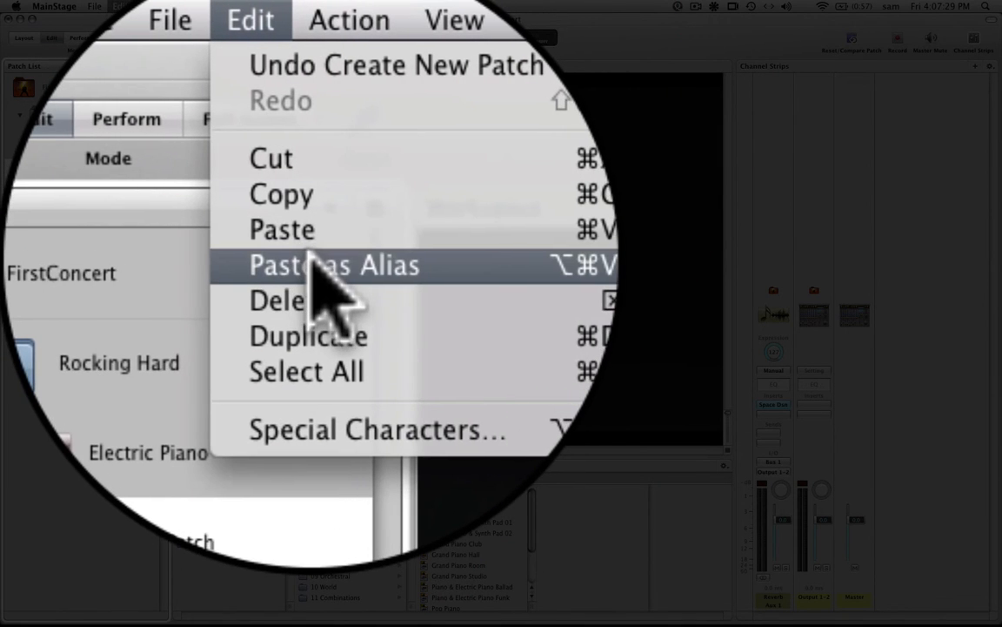
left_click(311, 261)
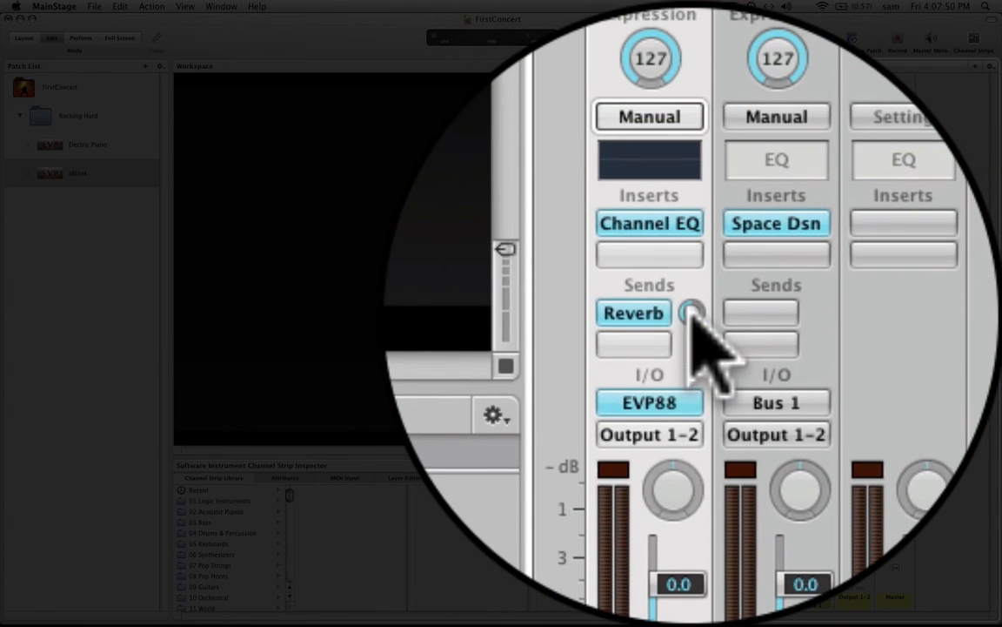
Lower the Reverb send in the aBlank alias patch, raise it in the Electric Piano patch, and view the alias patch again.
left_click_drag(692, 313, 694, 352)
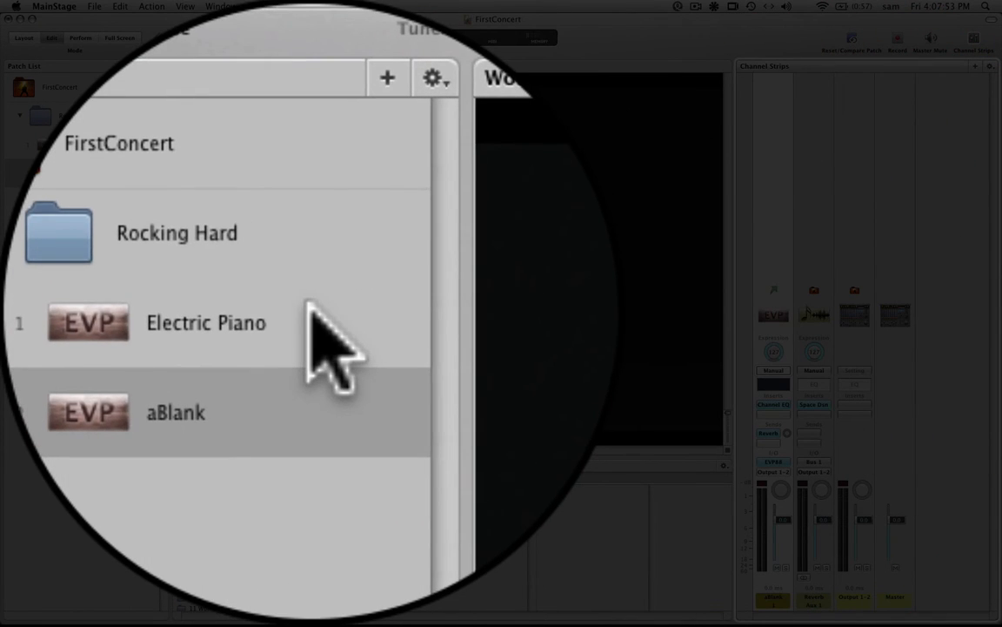
left_click(121, 142)
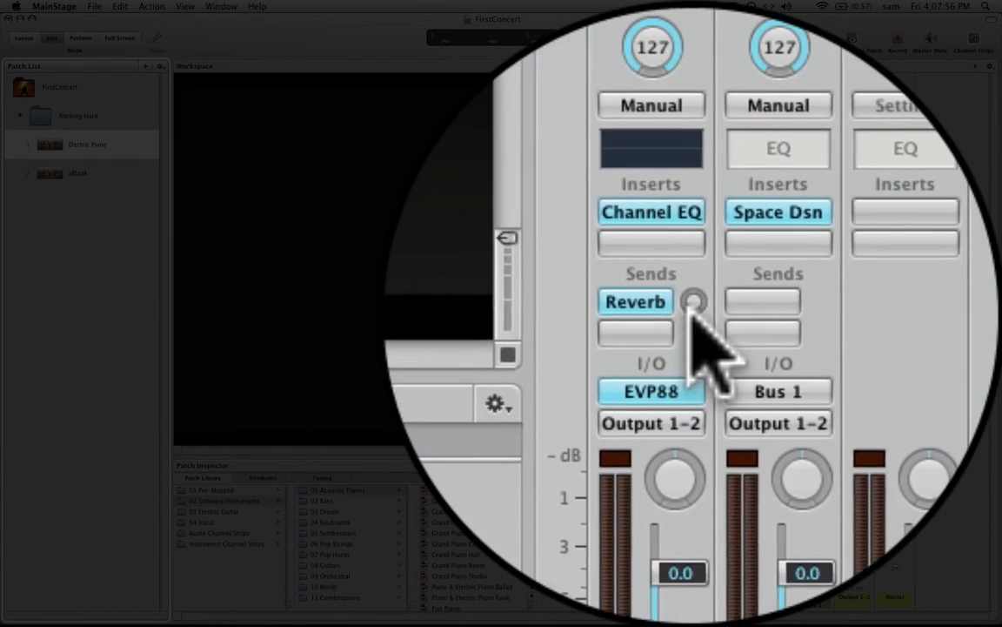
left_click_drag(693, 311, 694, 223)
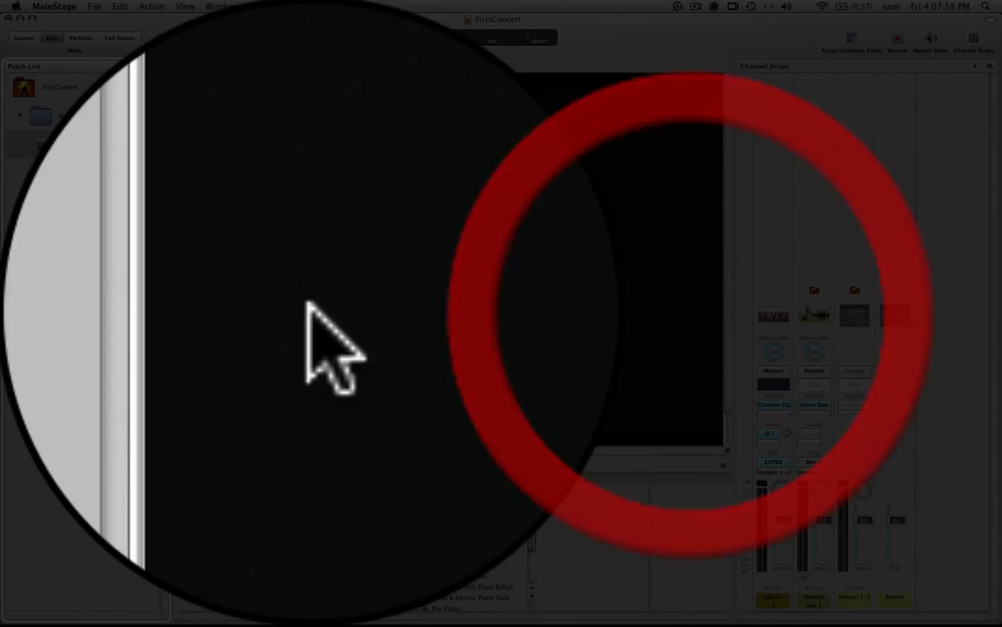
left_click(128, 174)
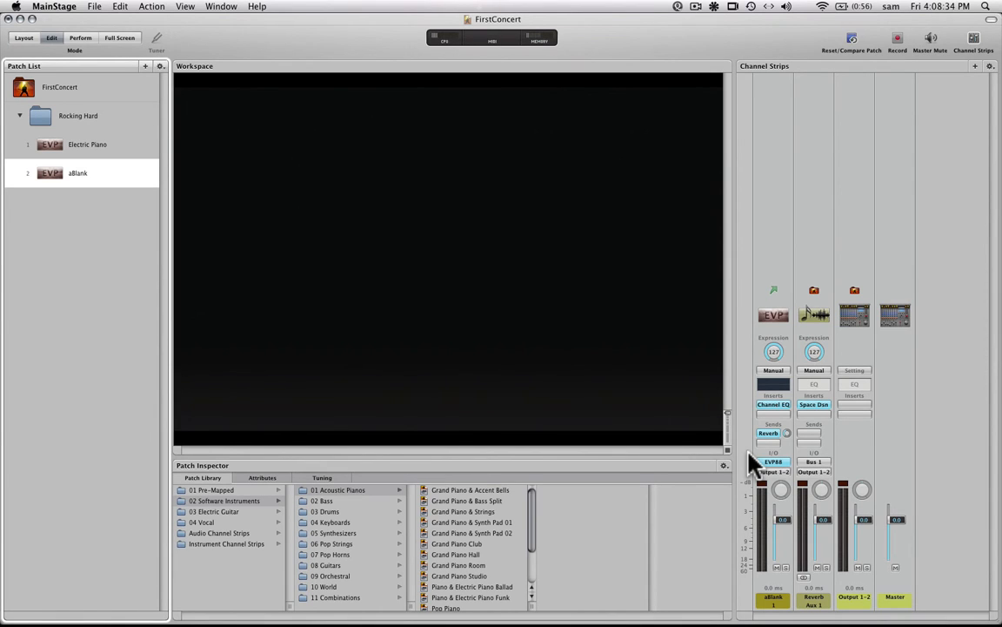
Delete the aBlank alias patch from the Rocking Hard set.
left_click(160, 67)
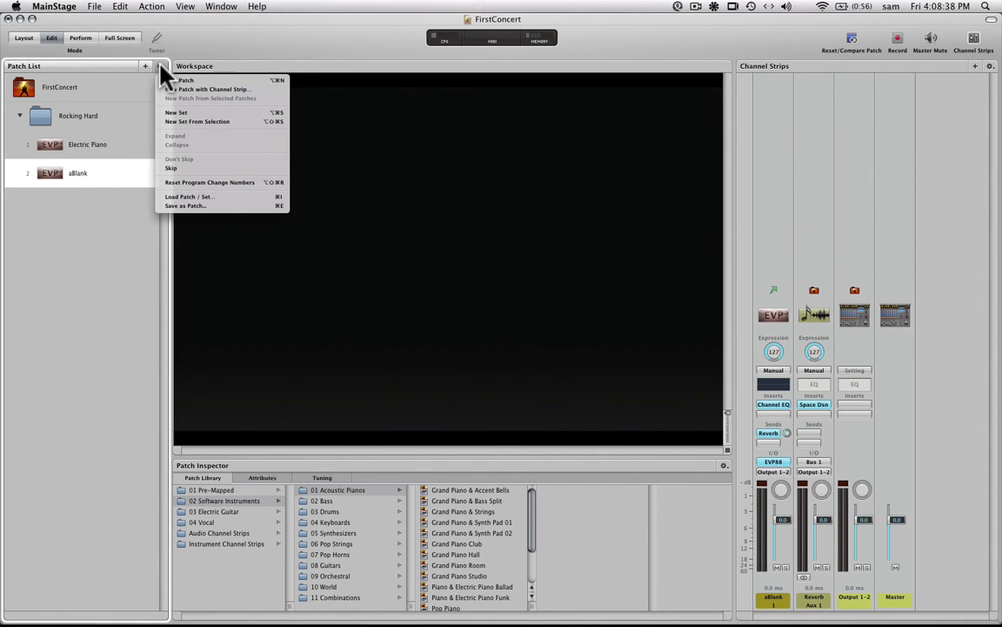
left_click(91, 173)
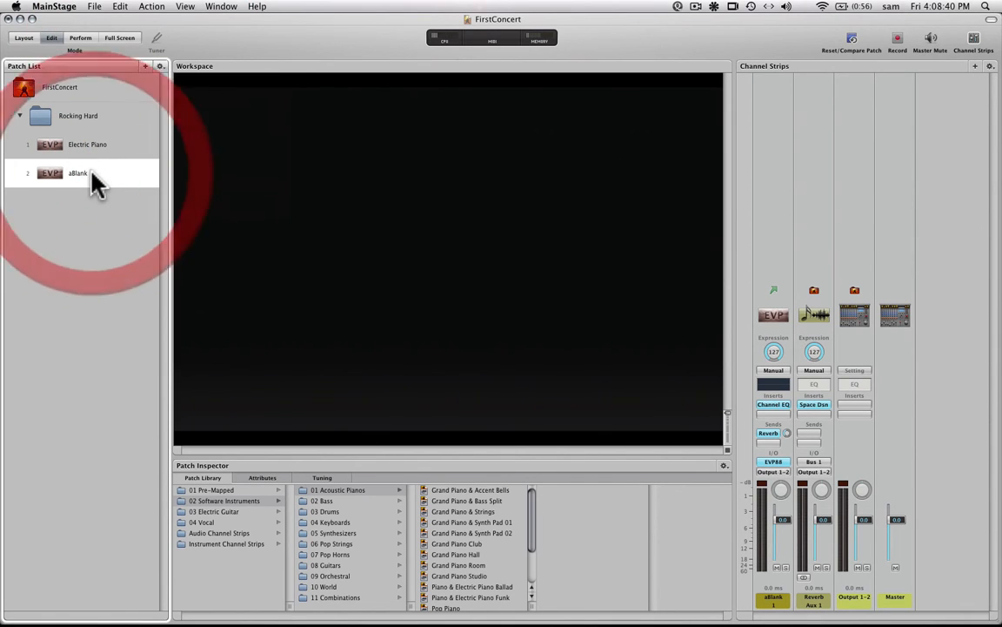
left_click(92, 173)
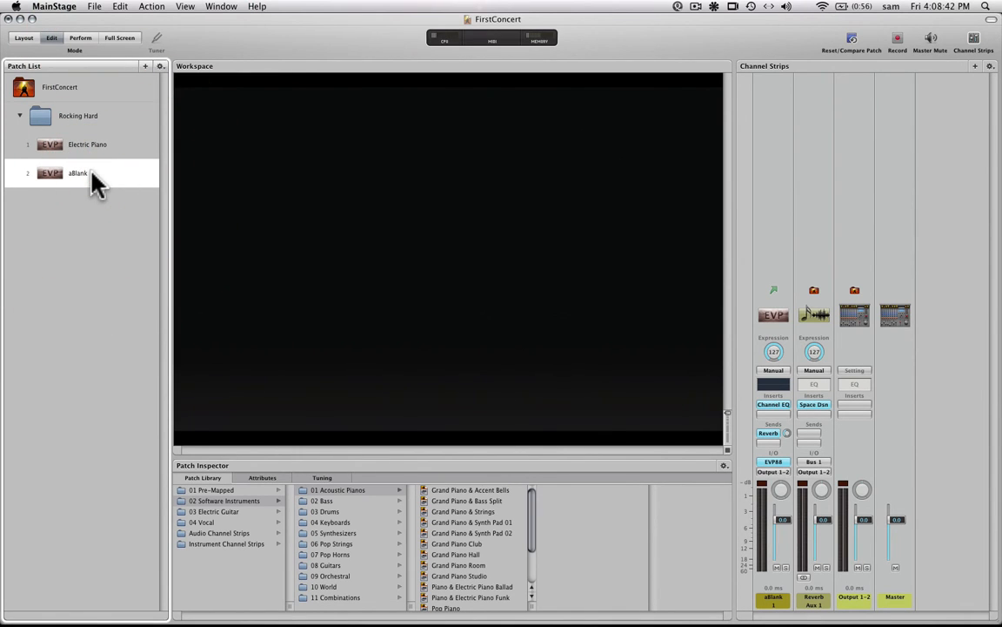
key("Delete")
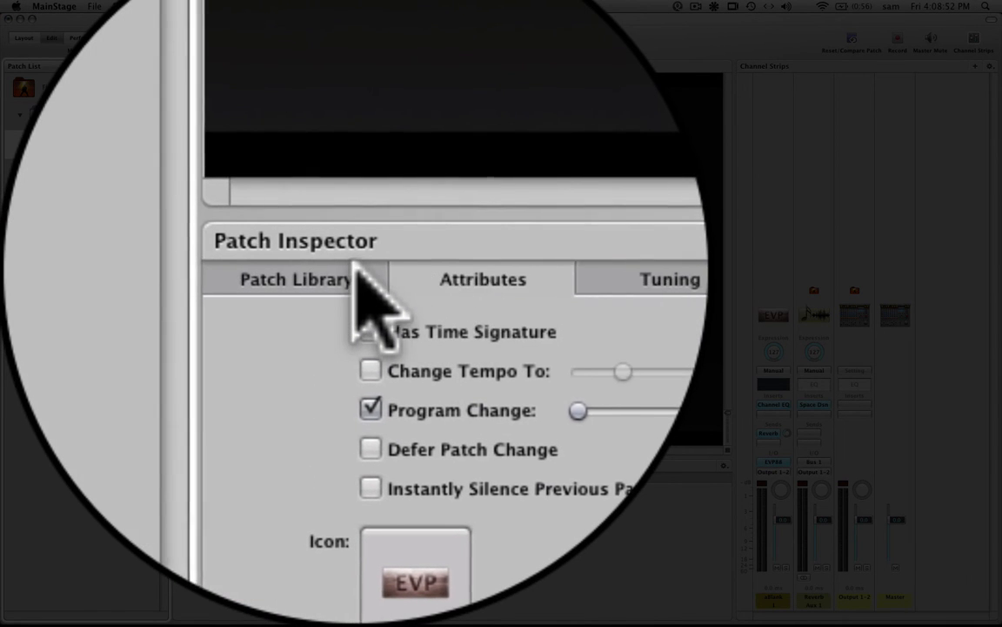
Try loading the Pop Piano patch from the Acoustic Pianos library onto the Electric Piano patch, and undo it.
left_click(354, 263)
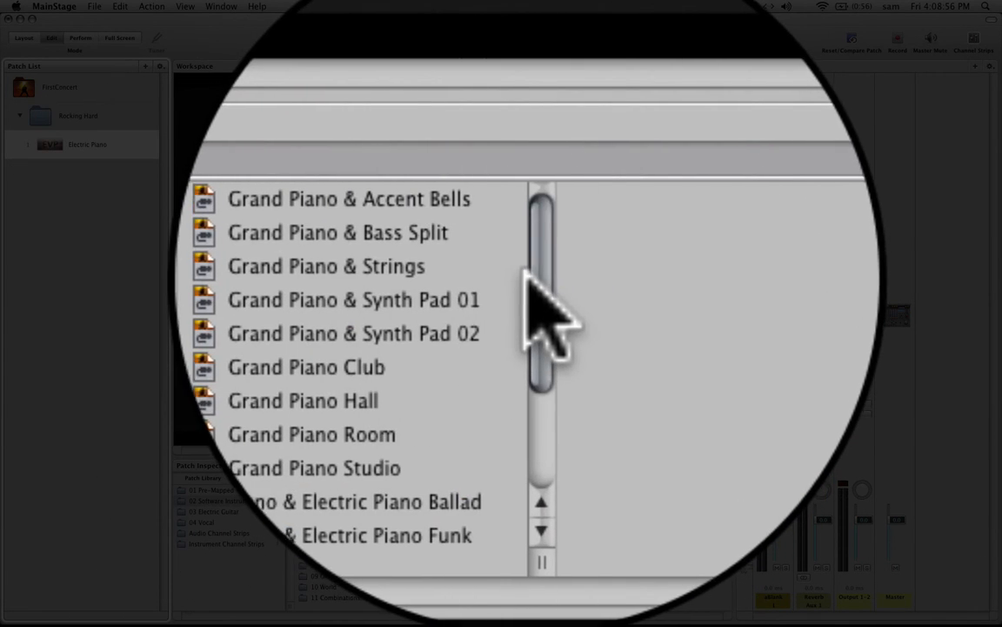
left_click_drag(528, 274, 536, 436)
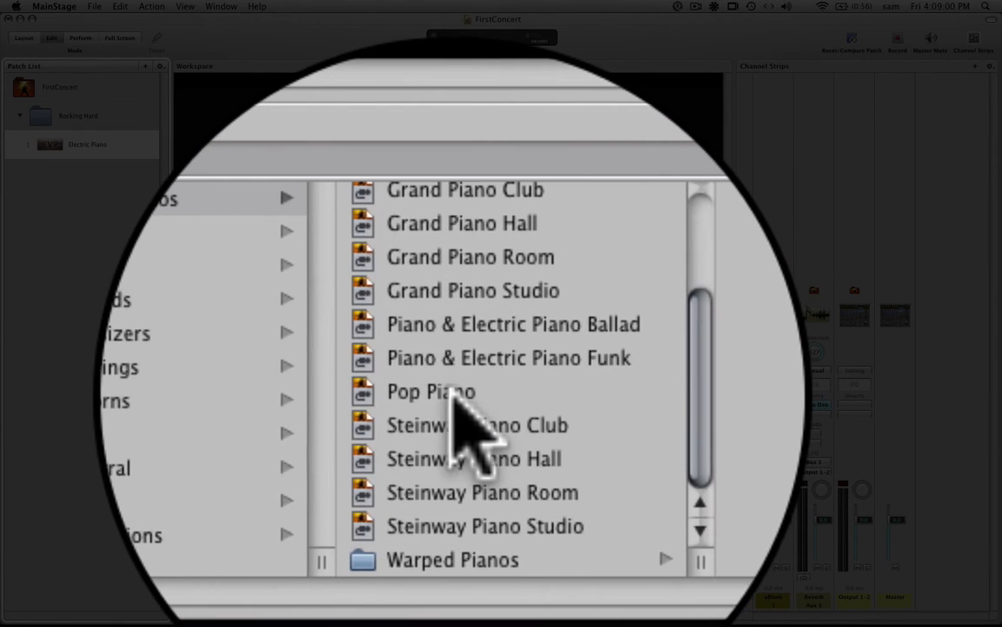
left_click(407, 392)
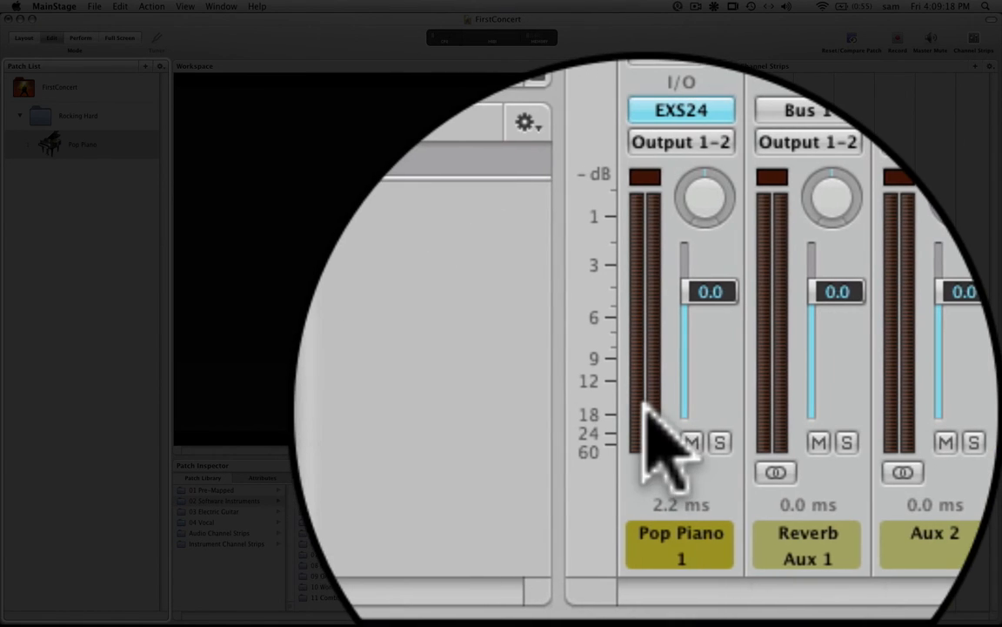
key("super+z")
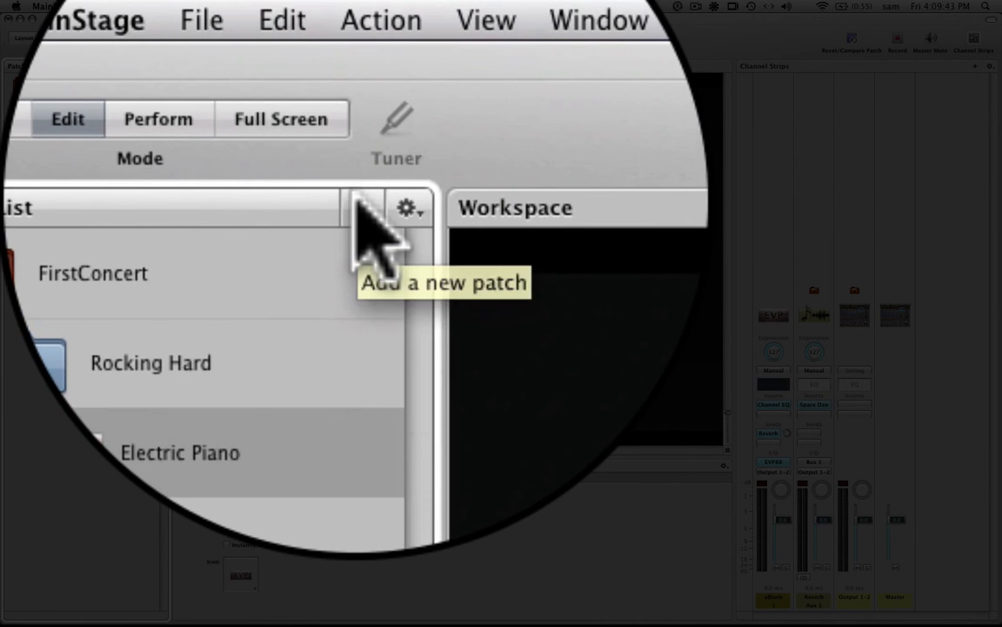
Add a new untitled patch, compare its attributes with Electric Piano's, and move it above Electric Piano in the Rocking Hard set.
left_click(142, 65)
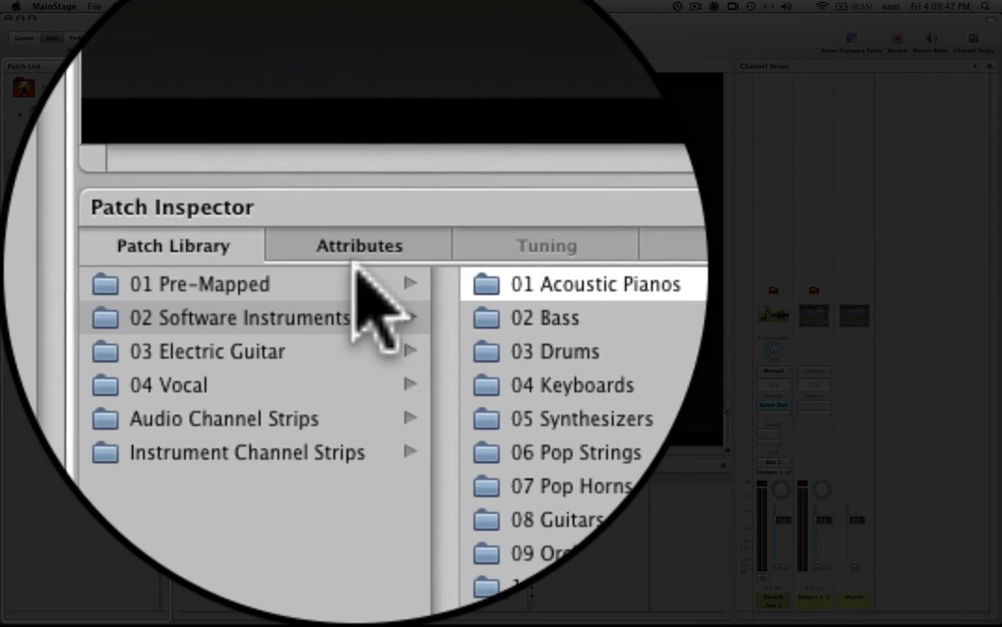
left_click(237, 475)
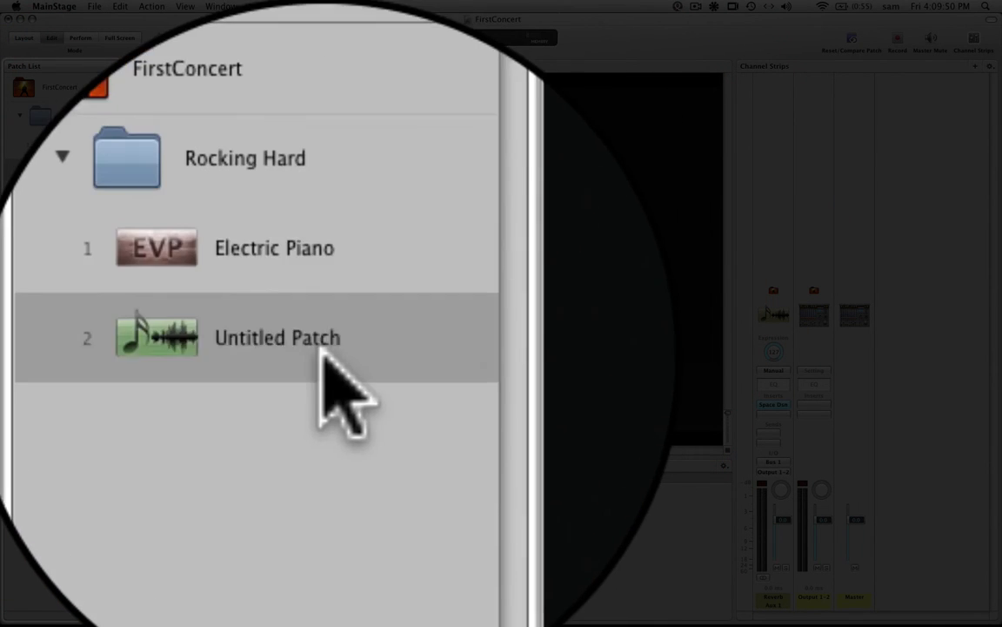
left_click(88, 145)
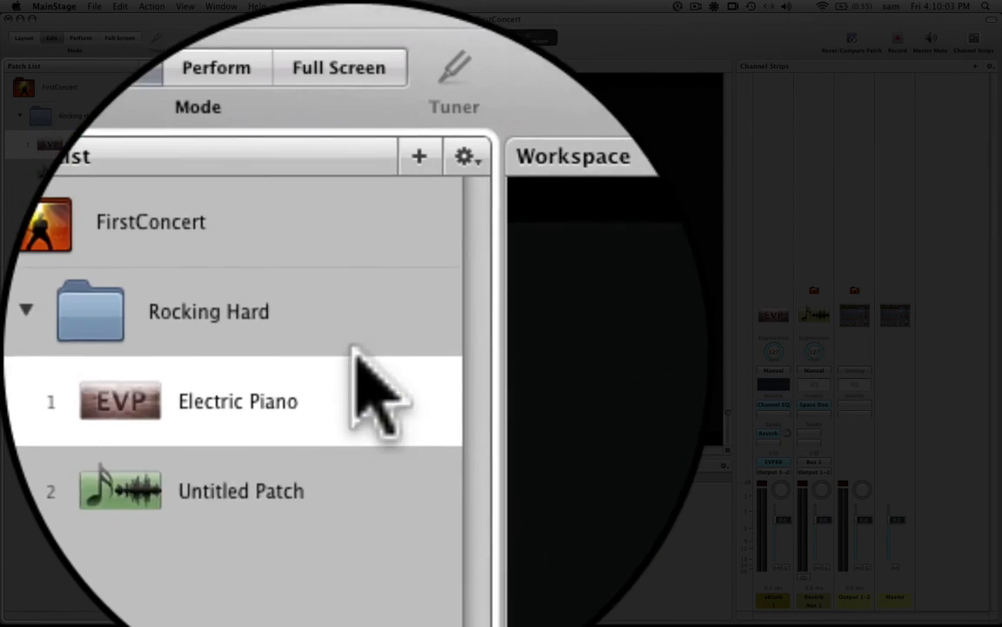
left_click(354, 280)
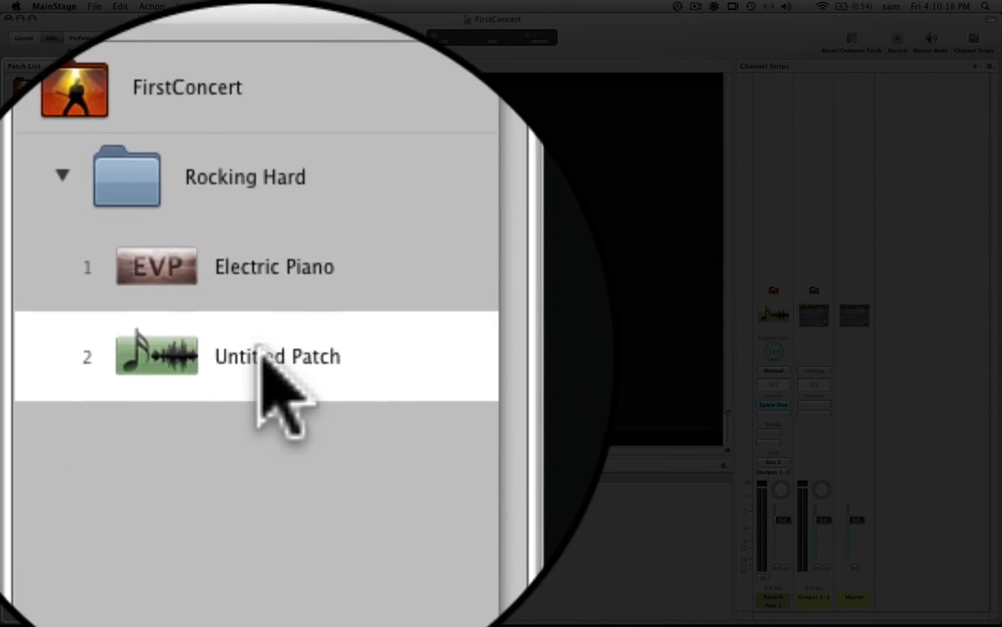
mouse_move(259, 356)
left_mouse_down()
mouse_move(270, 233)
mouse_move(270, 348)
left_mouse_up()
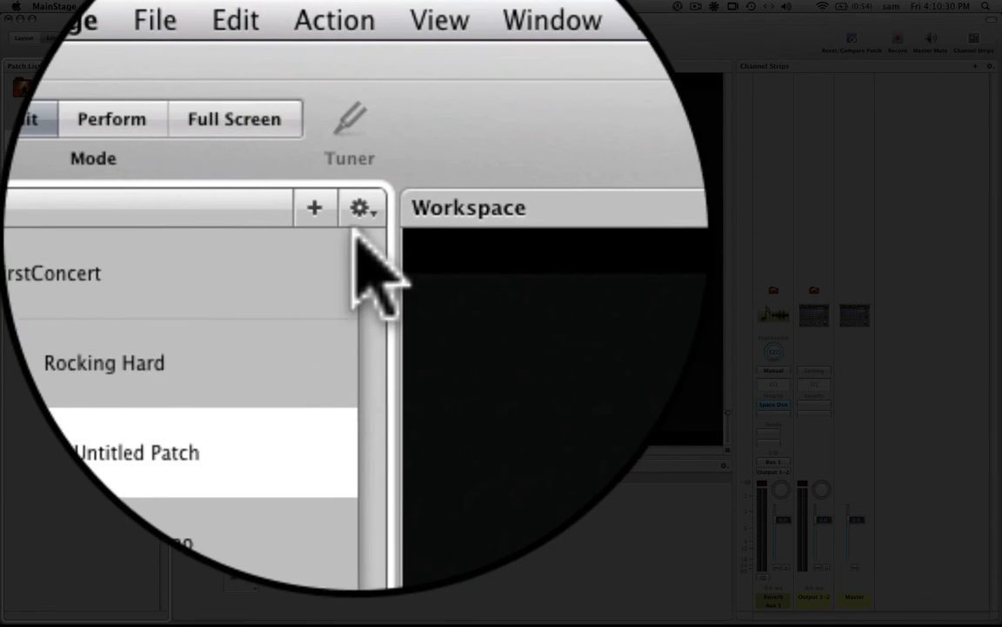
Reset the program change numbers to follow the patch list order.
left_click(355, 209)
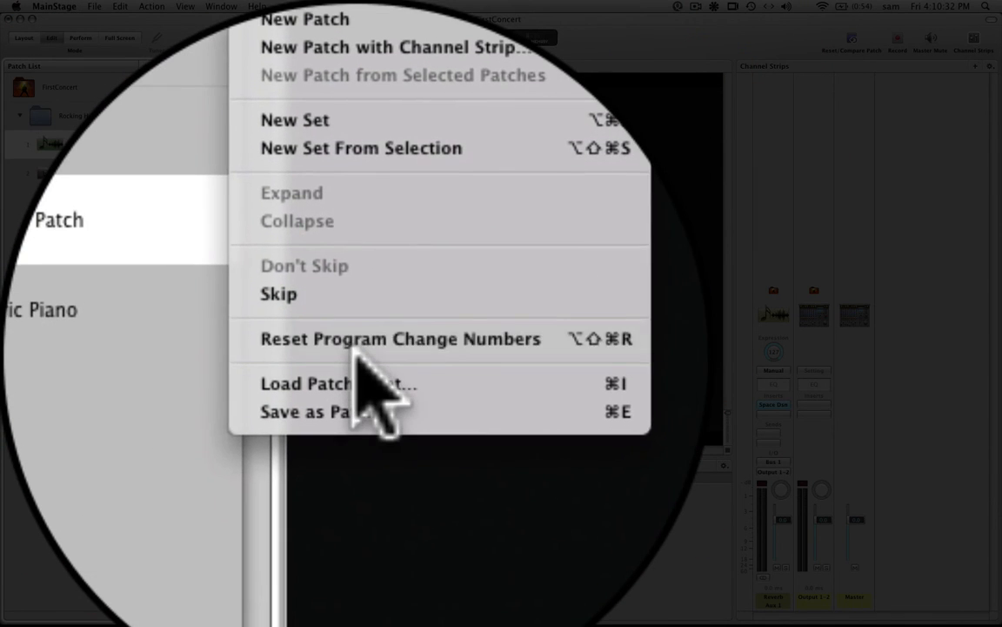
left_click(358, 350)
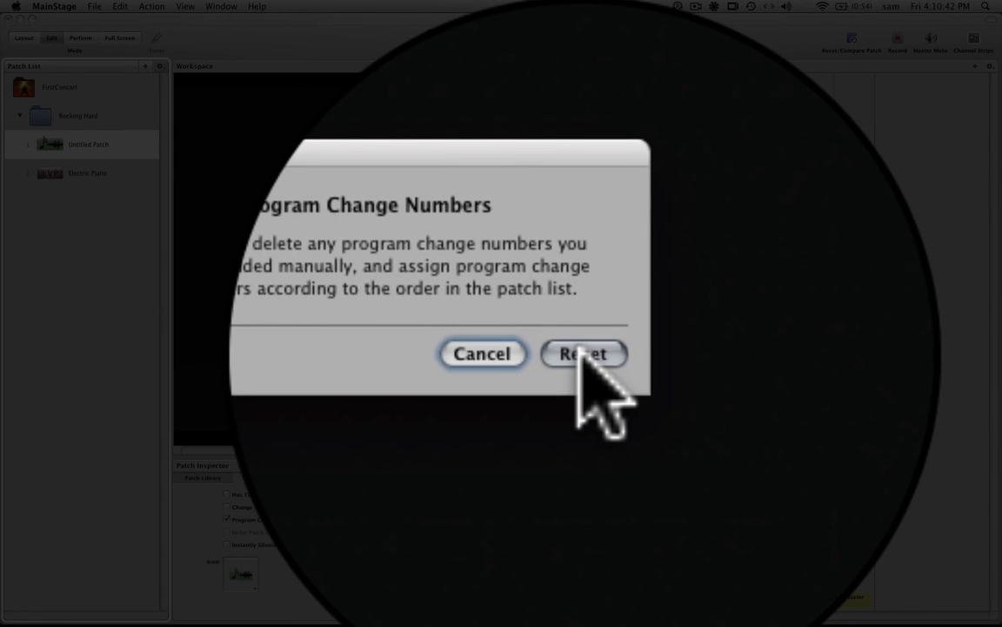
left_click(580, 350)
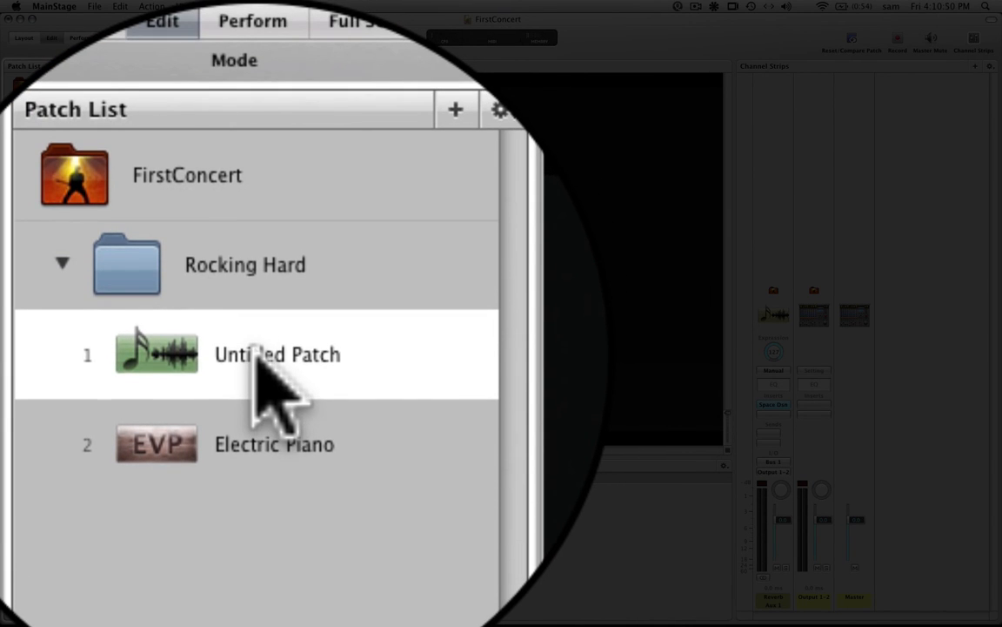
Change the Electric Piano patch's icon to the small electronic keyboard.
left_click(287, 444)
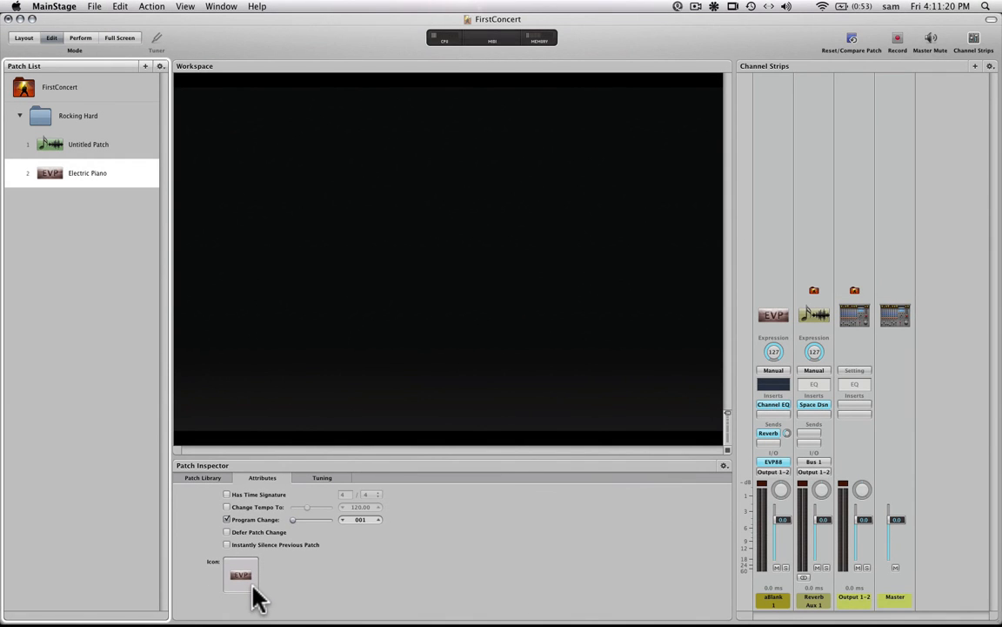
left_click(254, 588)
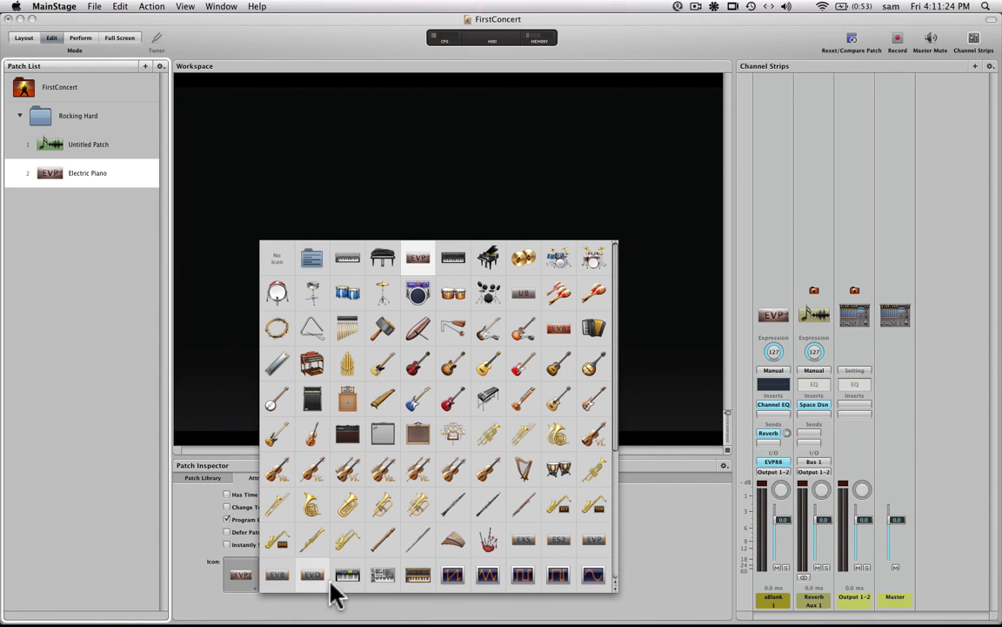
left_click(345, 259)
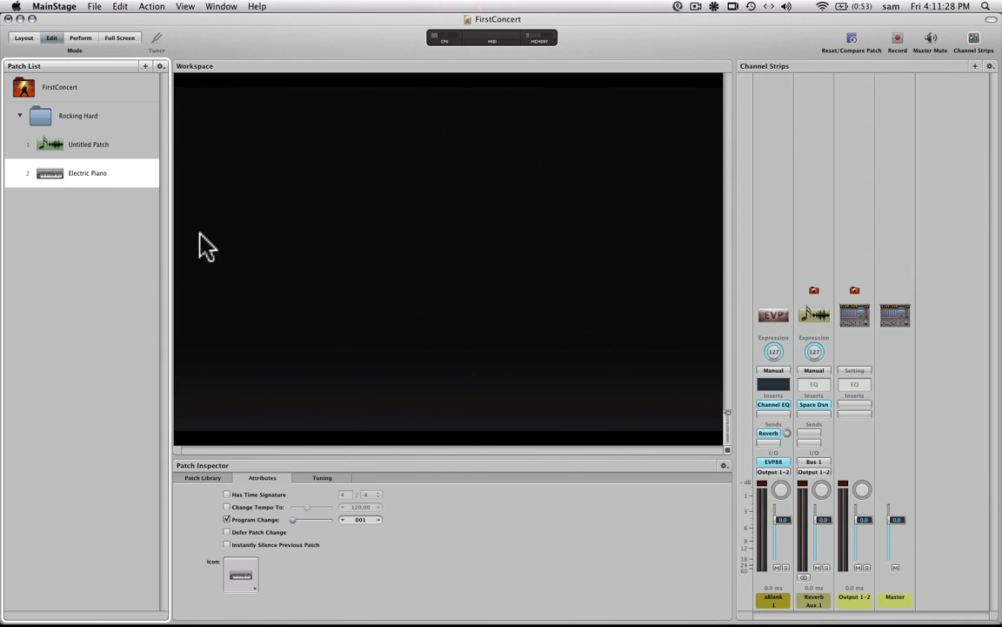
Delete the Untitled Patch and set the Electric Piano patch's program change number to 000.
left_click(88, 148)
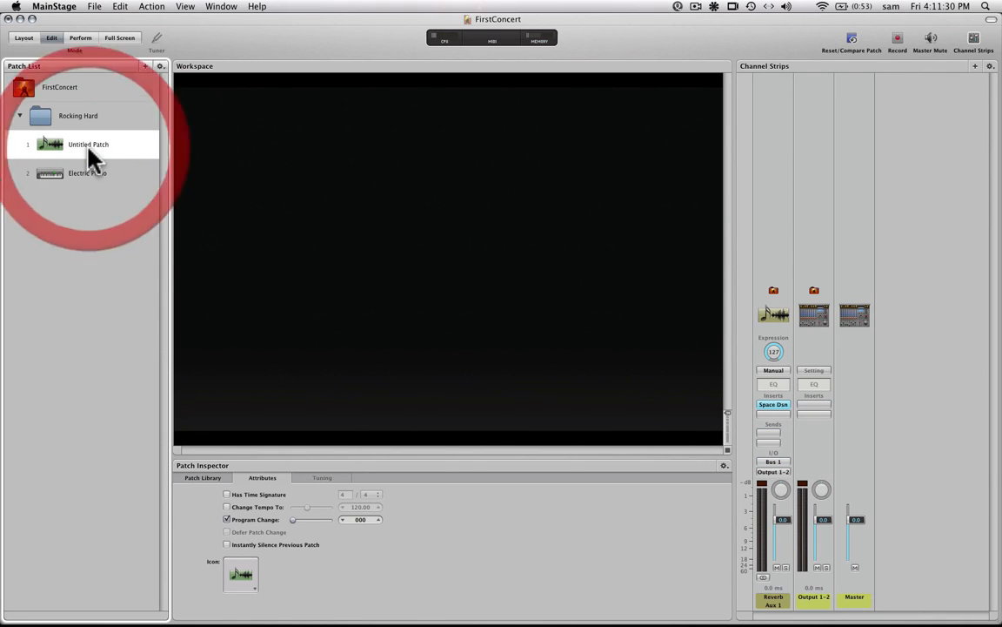
key("Delete")
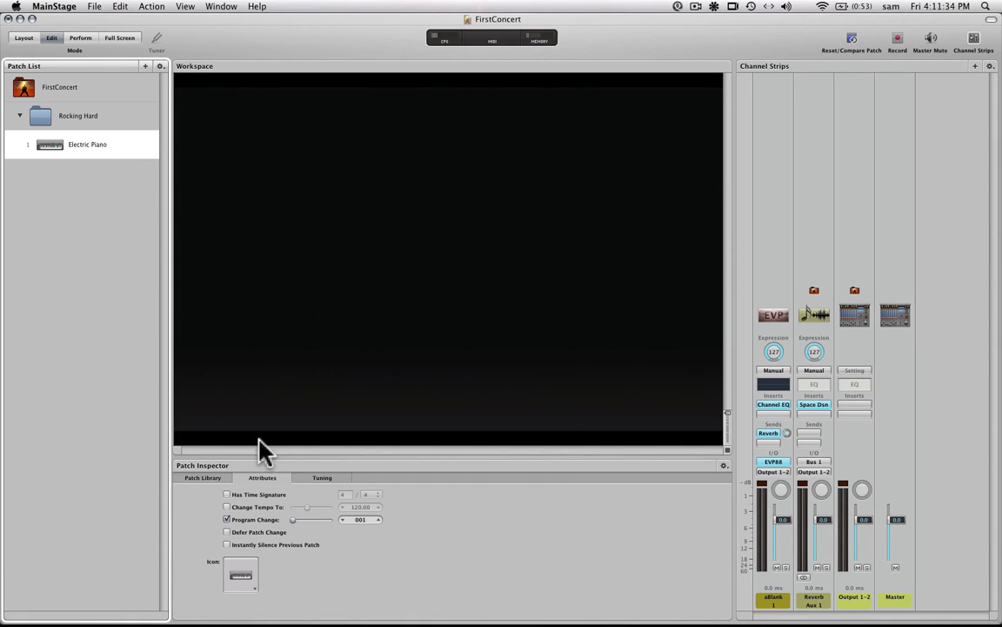
left_click(343, 520)
left_click(91, 145)
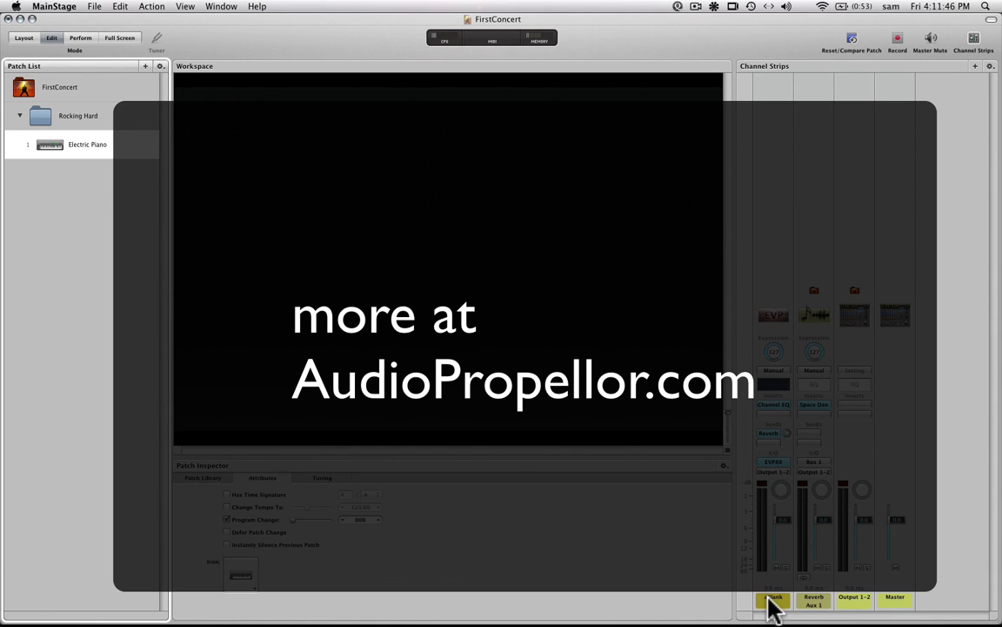
Select the aBlank channel strip of the Electric Piano patch.
left_click(771, 601)
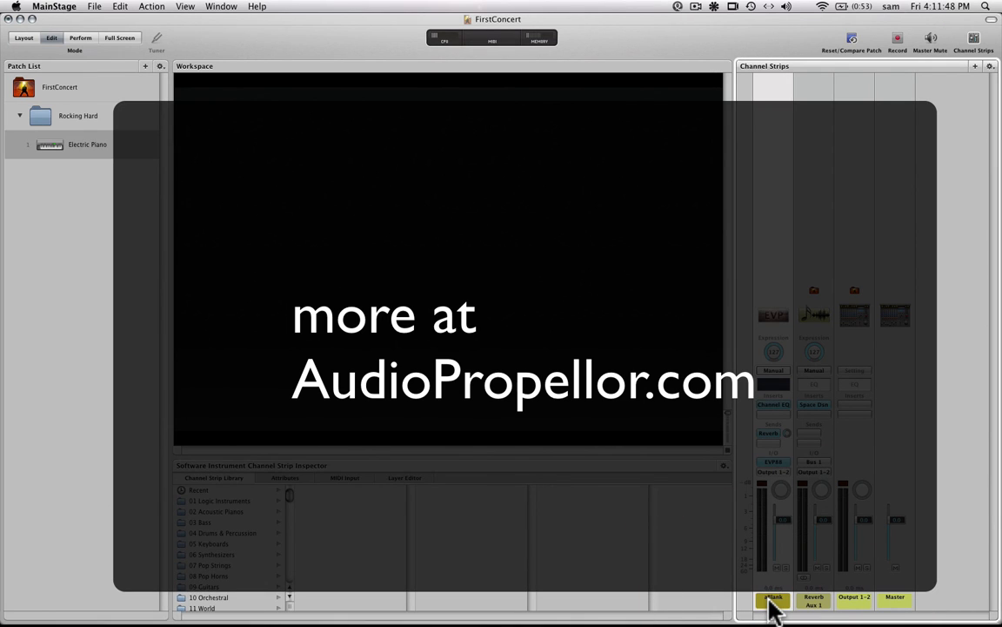